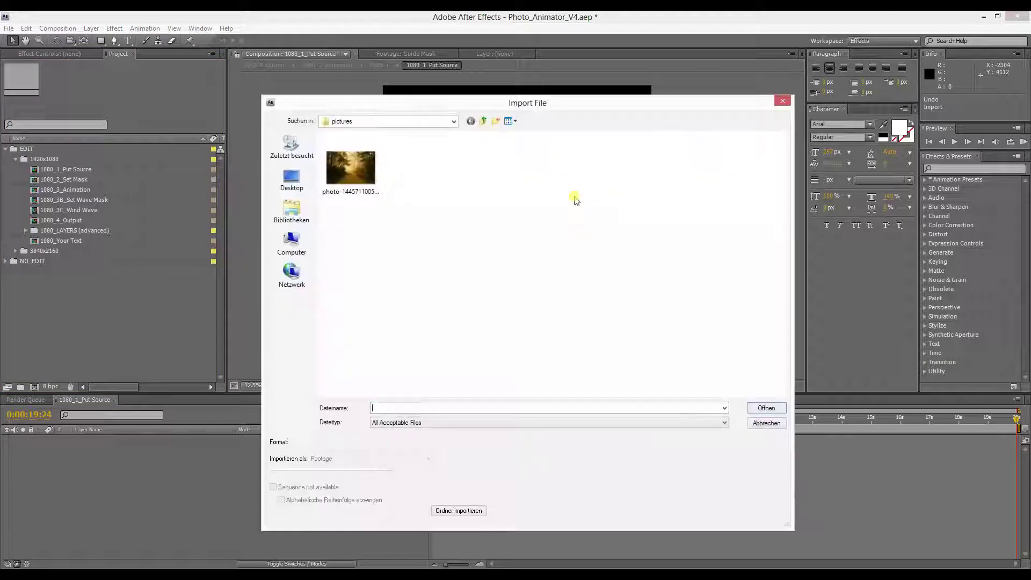
# Import the forest road photo into the 1080_1_Put Source composition and scale it down to fit the composition's width
pyautogui.doubleClick(353, 171)
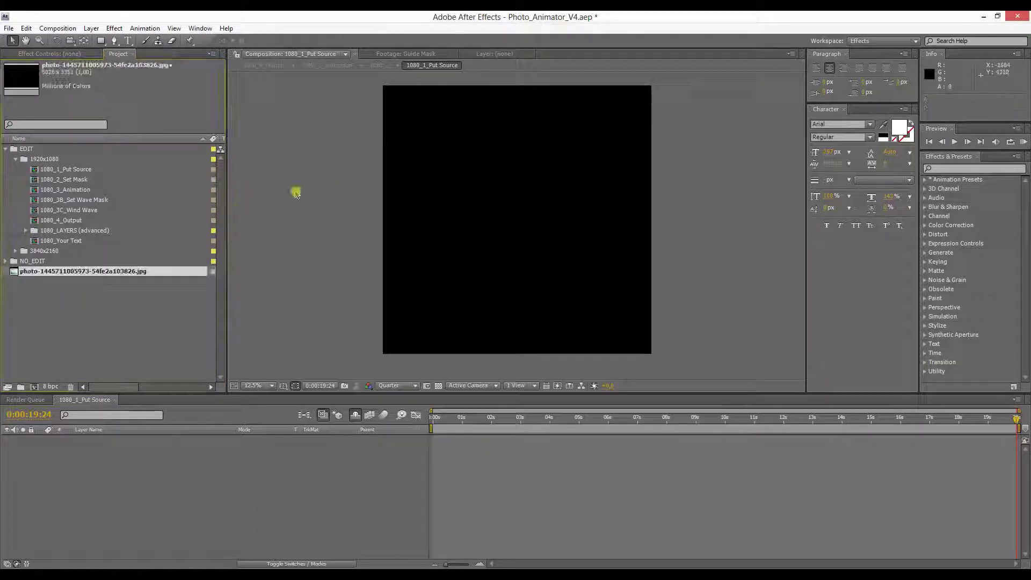
pyautogui.click(71, 170)
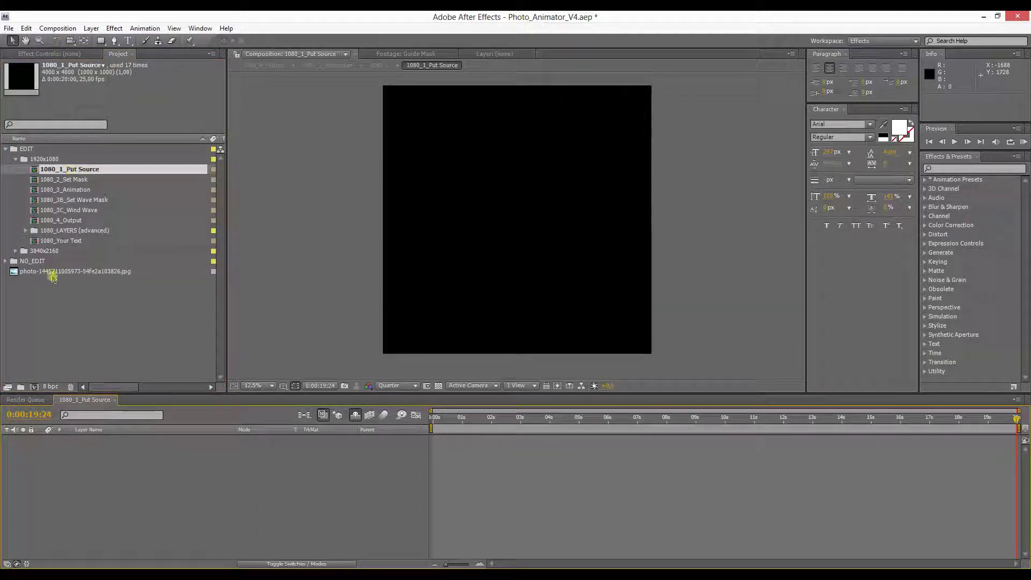
pyautogui.moveTo(59, 272); pyautogui.dragTo(119, 470)
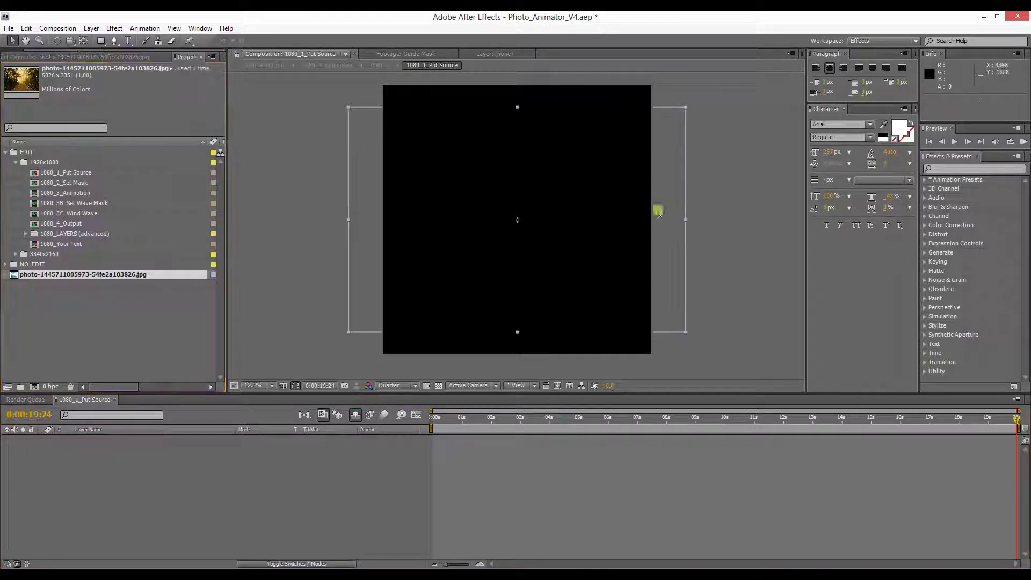
pyautogui.moveTo(686, 107)
pyautogui.mouseDown()
pyautogui.moveTo(639, 139)
pyautogui.moveTo(660, 131)
pyautogui.mouseUp()
pyautogui.click(661, 129)
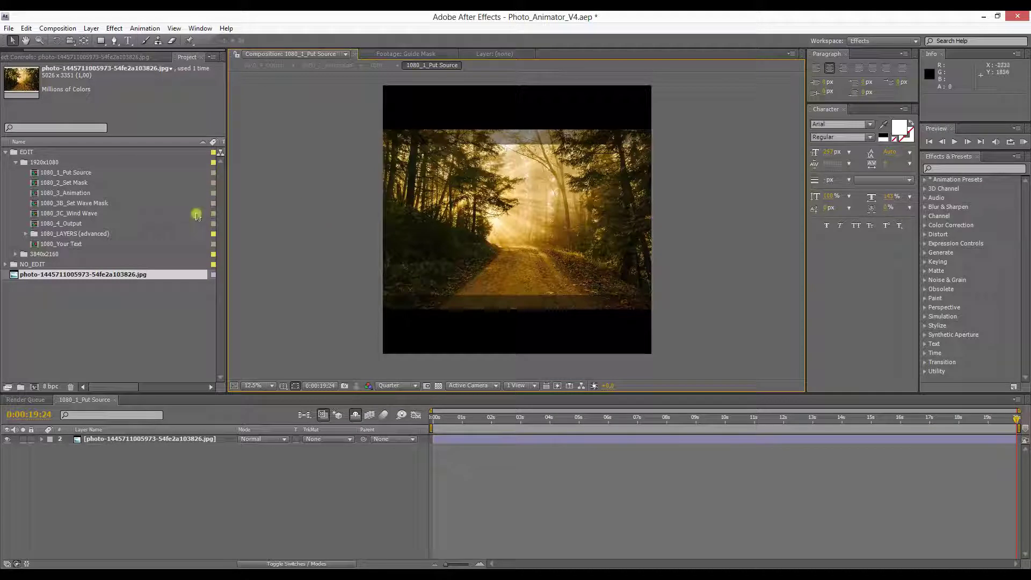
# In 1080_2_Set Mask, draw a closed eight-point Pen mask on the MASK layer around the bright opening at the road's end
pyautogui.doubleClick(72, 183)
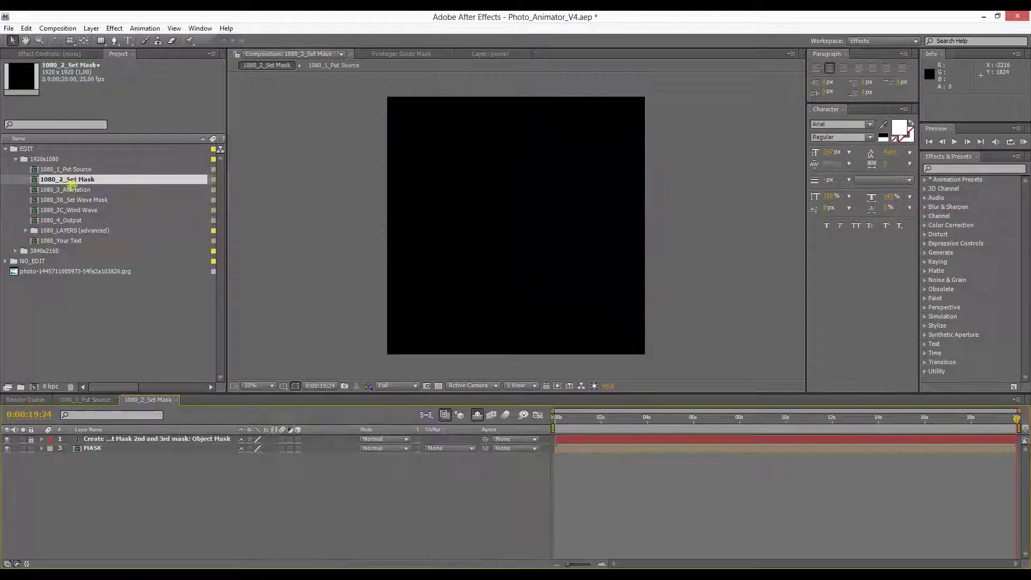
pyautogui.click(114, 41)
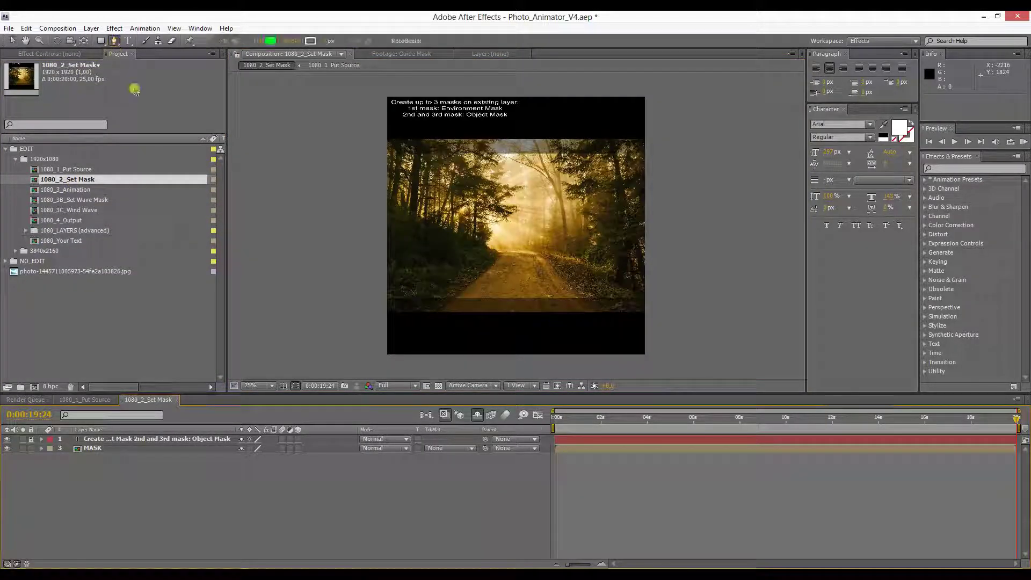
pyautogui.click(97, 449)
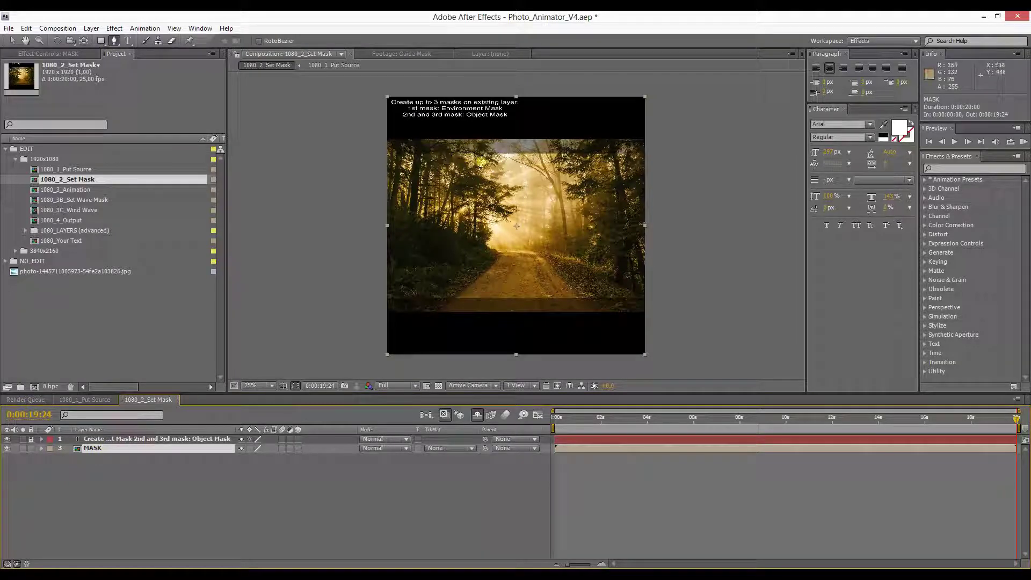
pyautogui.click(474, 154)
pyautogui.click(469, 235)
pyautogui.click(496, 251)
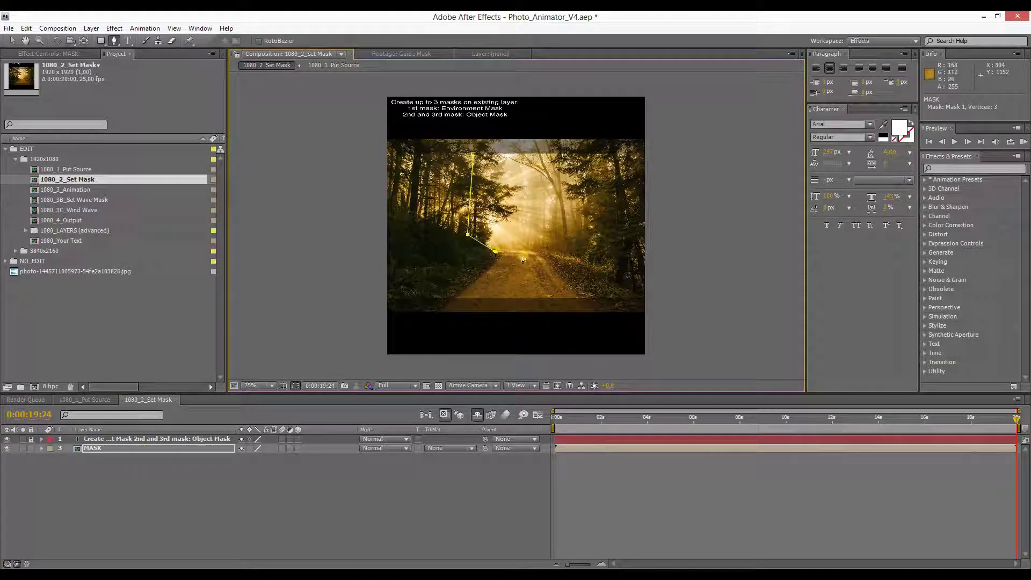
pyautogui.click(568, 257)
pyautogui.click(569, 218)
pyautogui.click(561, 173)
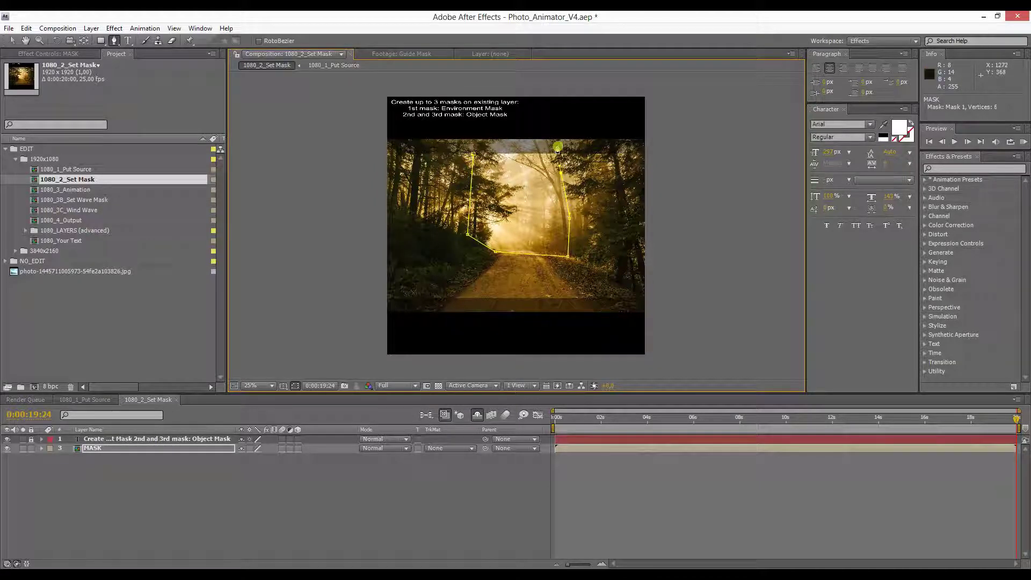
pyautogui.click(555, 129)
pyautogui.click(484, 129)
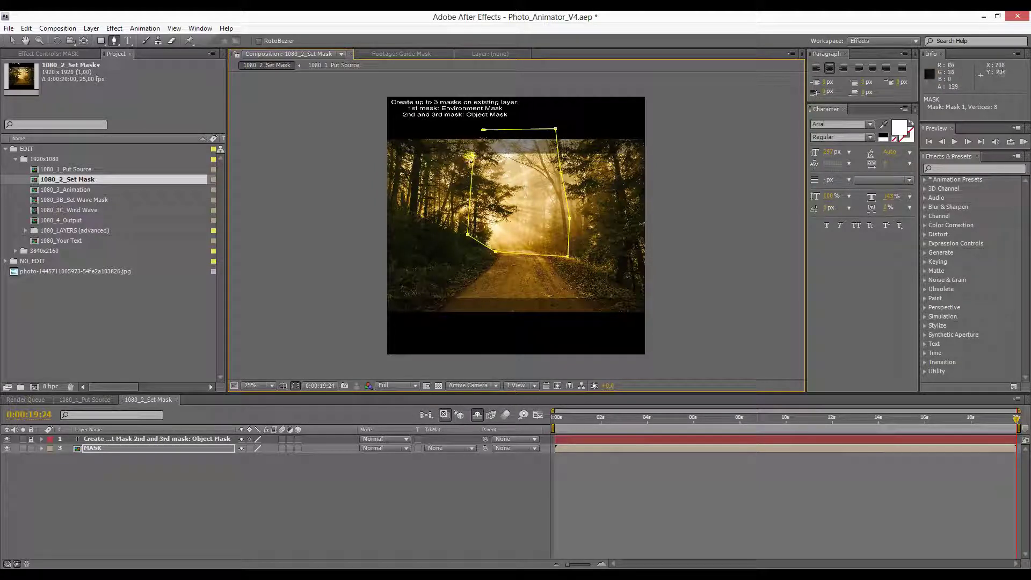
pyautogui.click(474, 154)
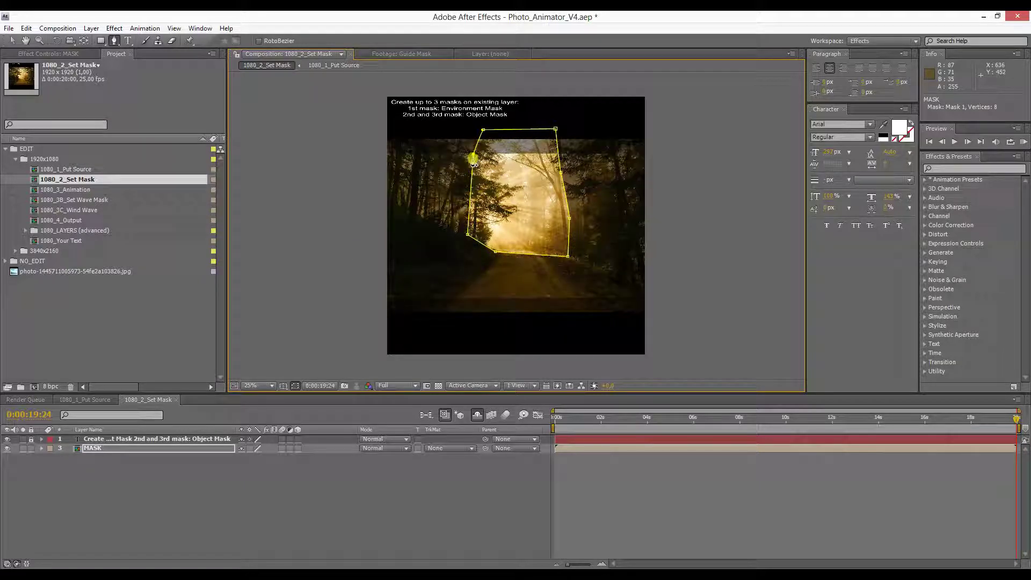
# In 1080_3_Animation, raise the Controls layer's Layer Size Mask1 slider to about 16
pyautogui.doubleClick(78, 190)
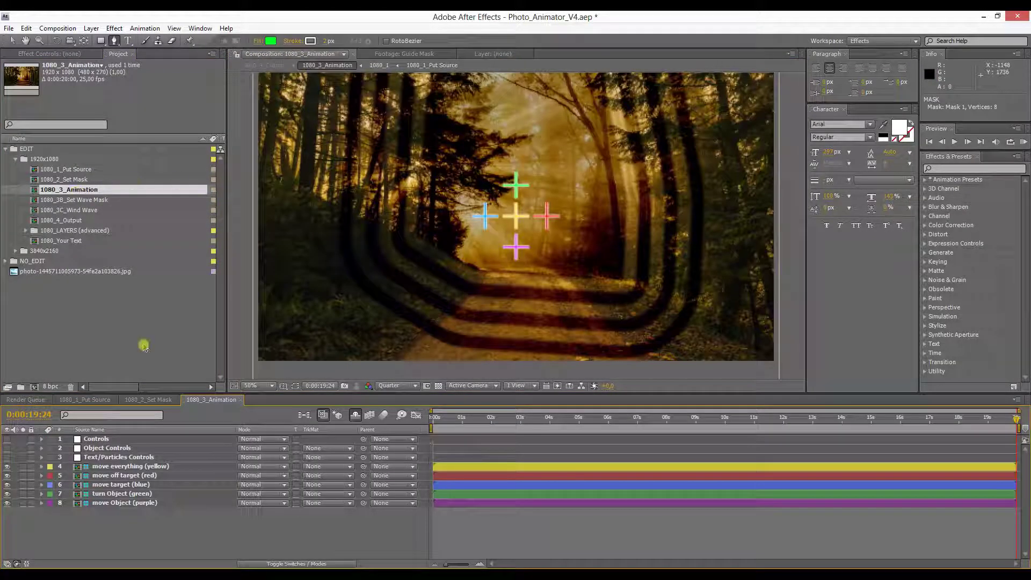
pyautogui.click(94, 440)
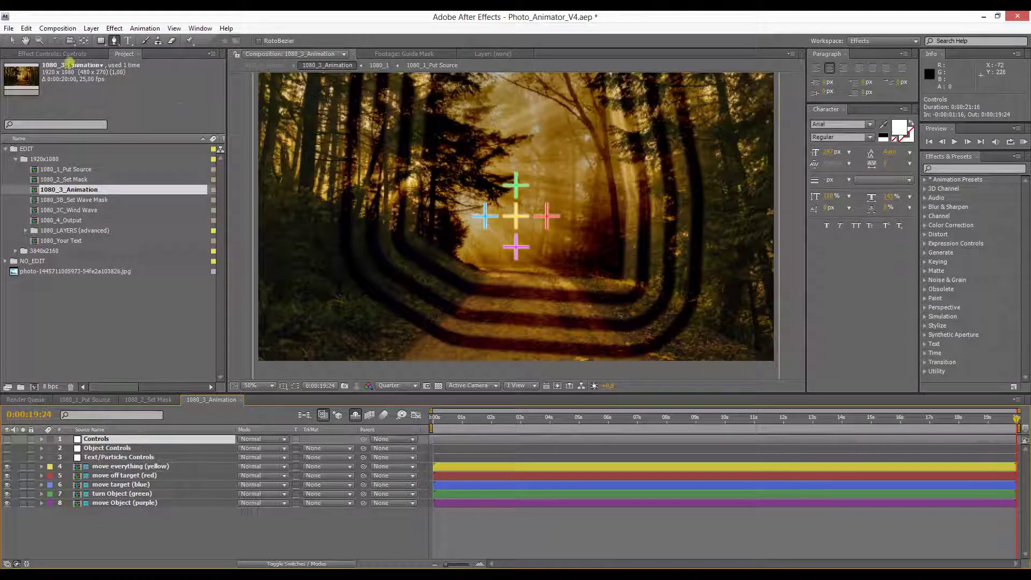
pyautogui.click(53, 54)
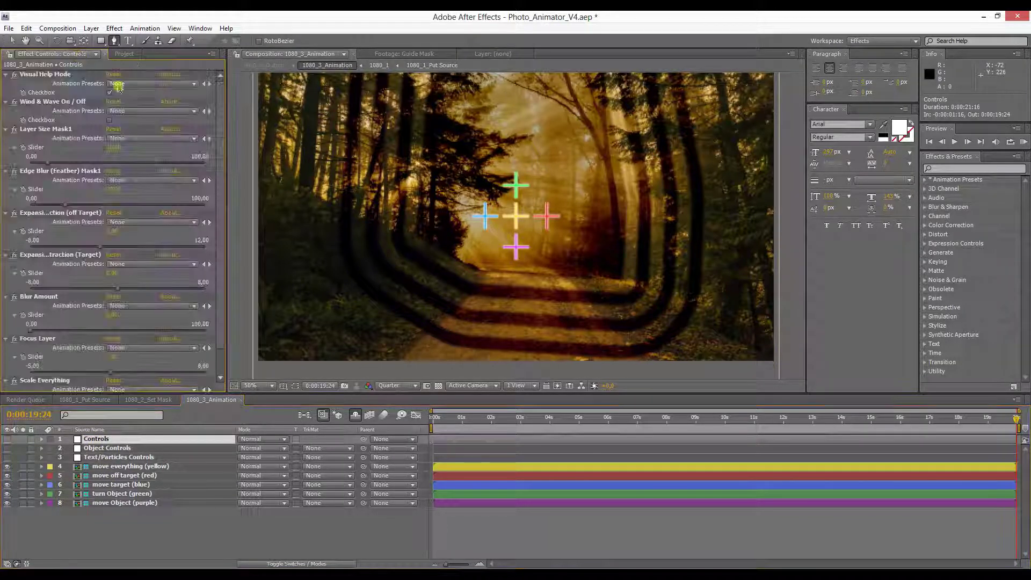
pyautogui.moveTo(53, 164); pyautogui.dragTo(59, 162)
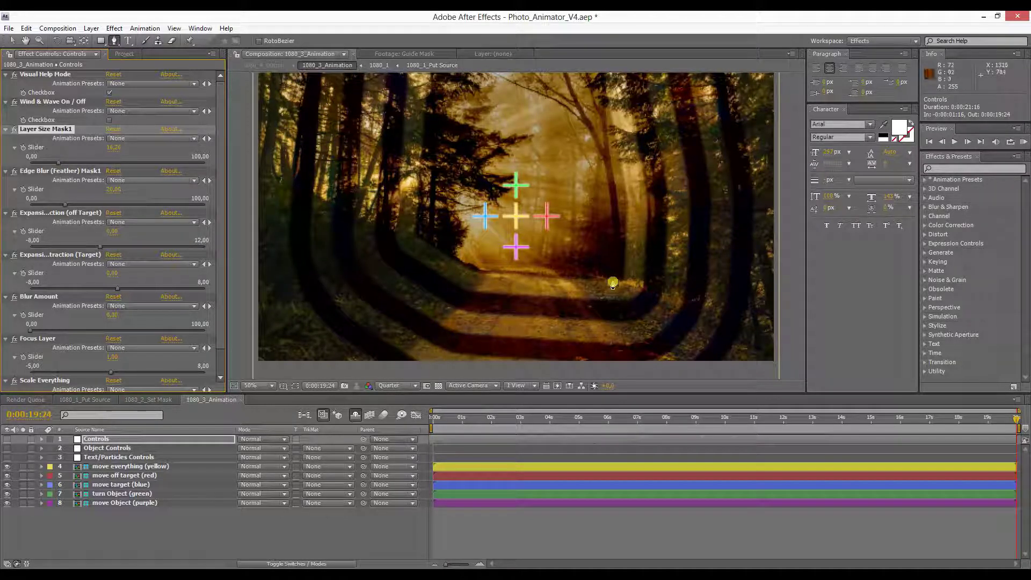
pyautogui.press('v')
pyautogui.click(503, 219)
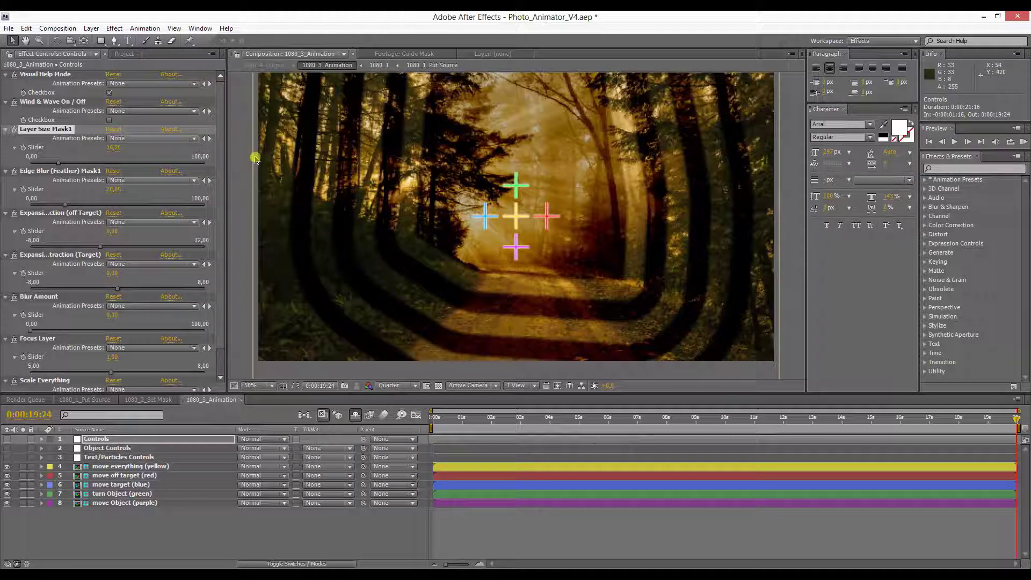
# In the 1080_Your Text composition, replace the placeholder text with "Awesome text"
pyautogui.click(123, 53)
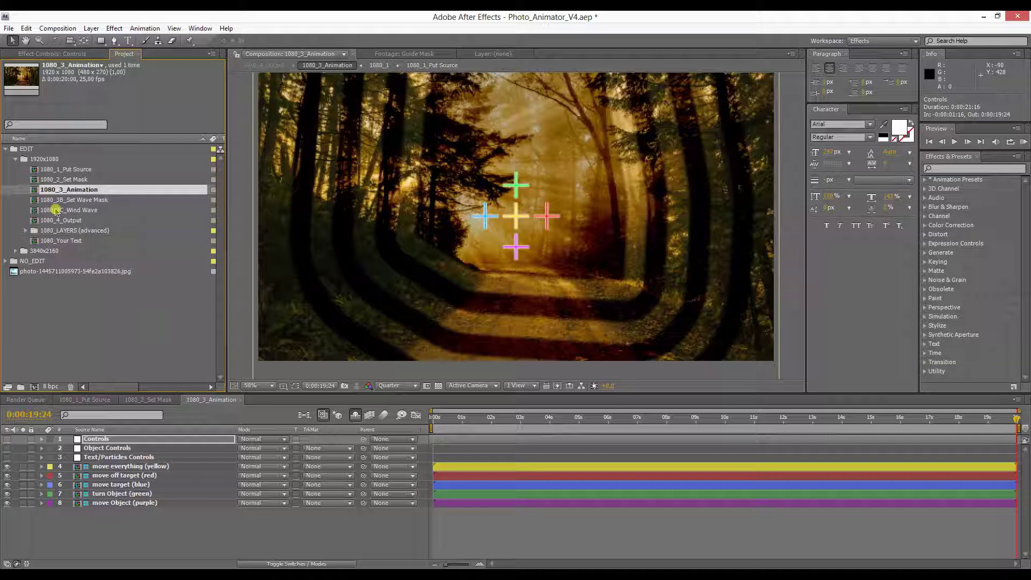
pyautogui.doubleClick(63, 242)
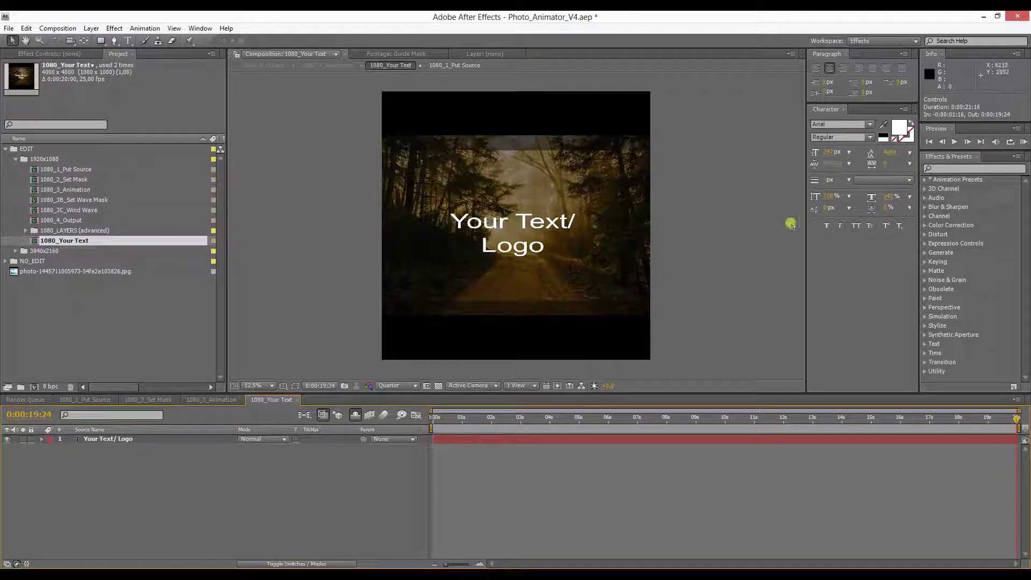
pyautogui.click(123, 41)
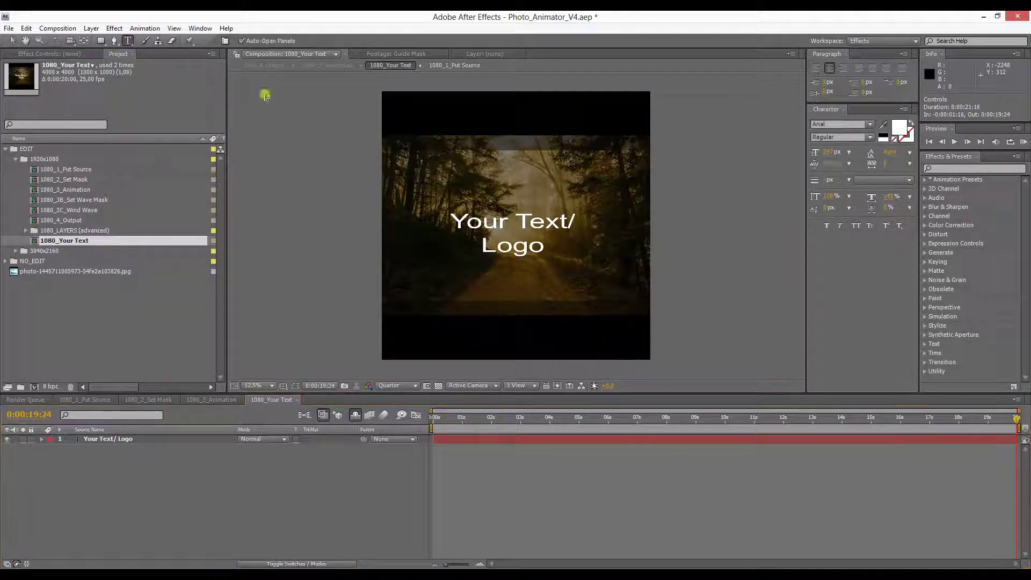
pyautogui.moveTo(454, 216); pyautogui.dragTo(570, 254)
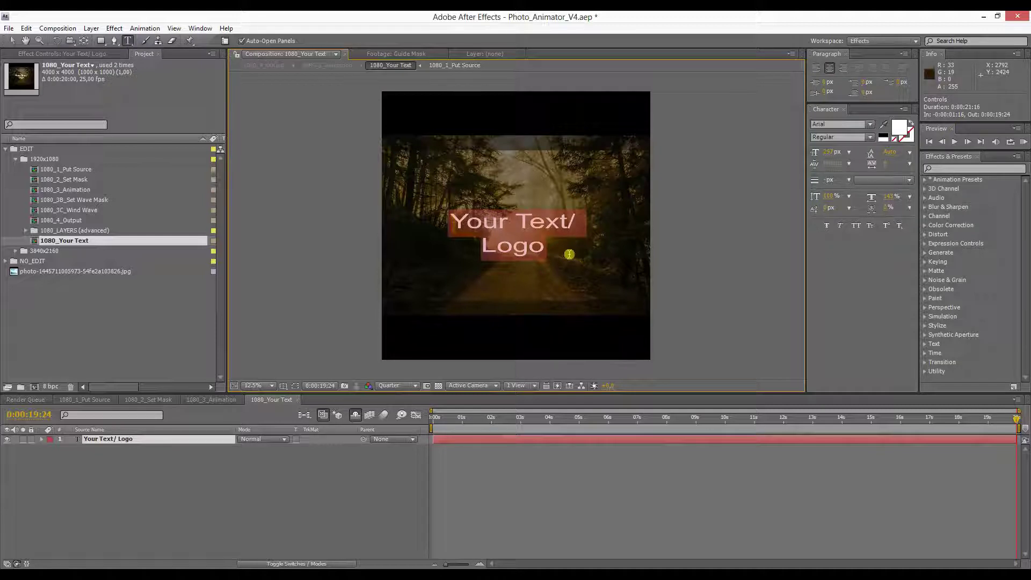
pyautogui.write('Awe')
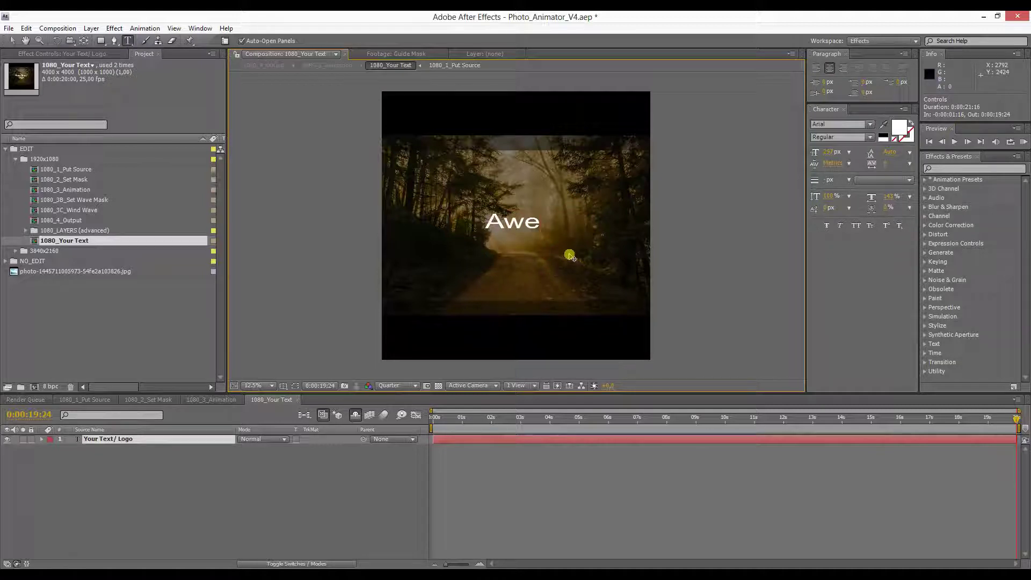
pyautogui.write('some text')
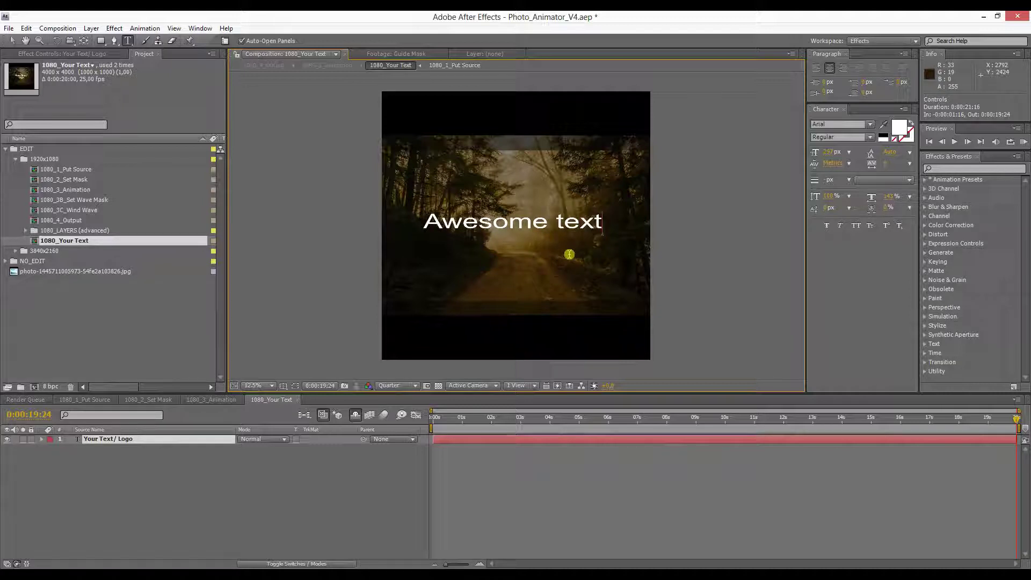
# Change the whole text's font to Blackoak Std and reduce its size until it fits inside the composition
pyautogui.moveTo(427, 220); pyautogui.dragTo(635, 213)
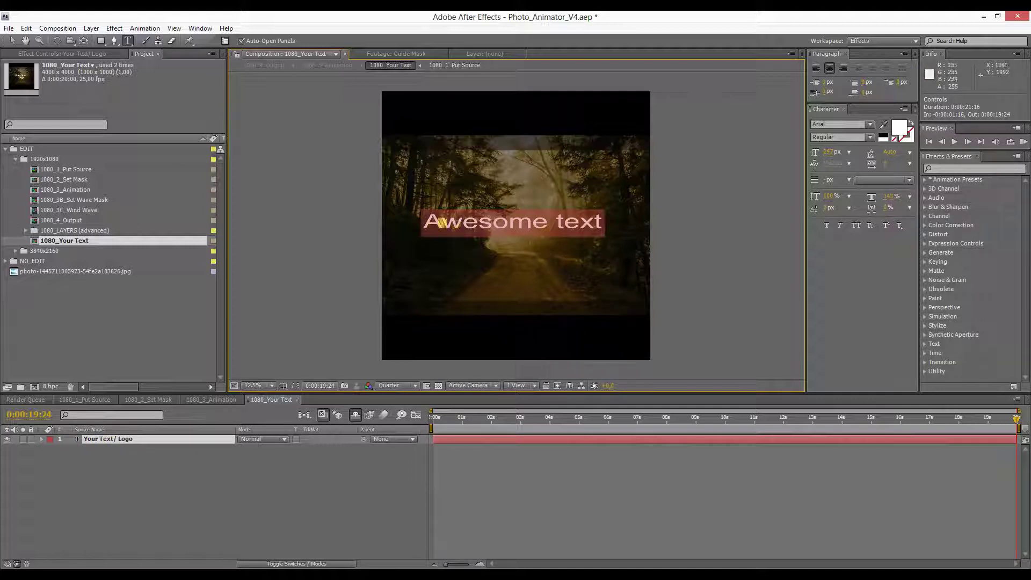
pyautogui.click(874, 125)
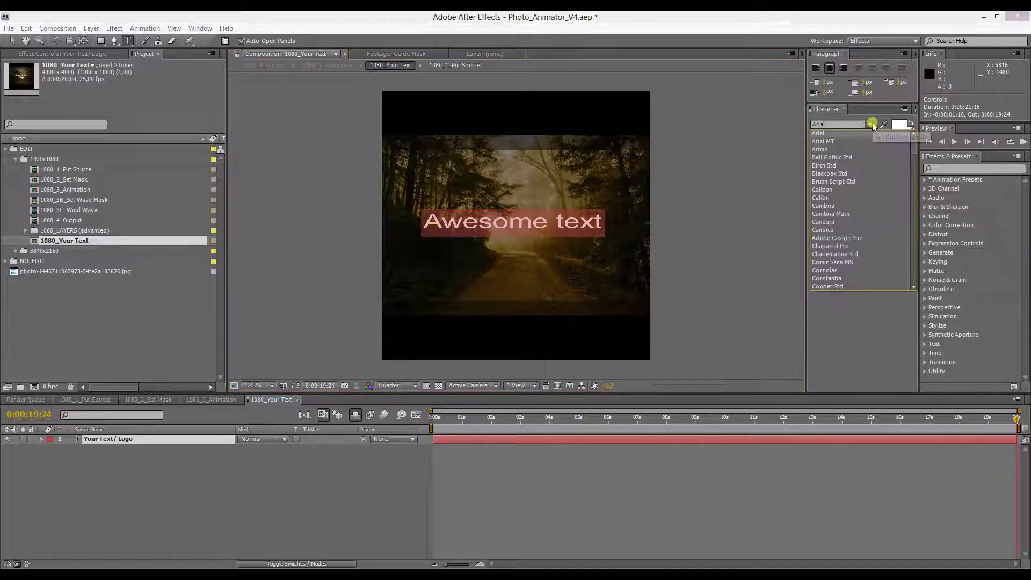
pyautogui.click(831, 175)
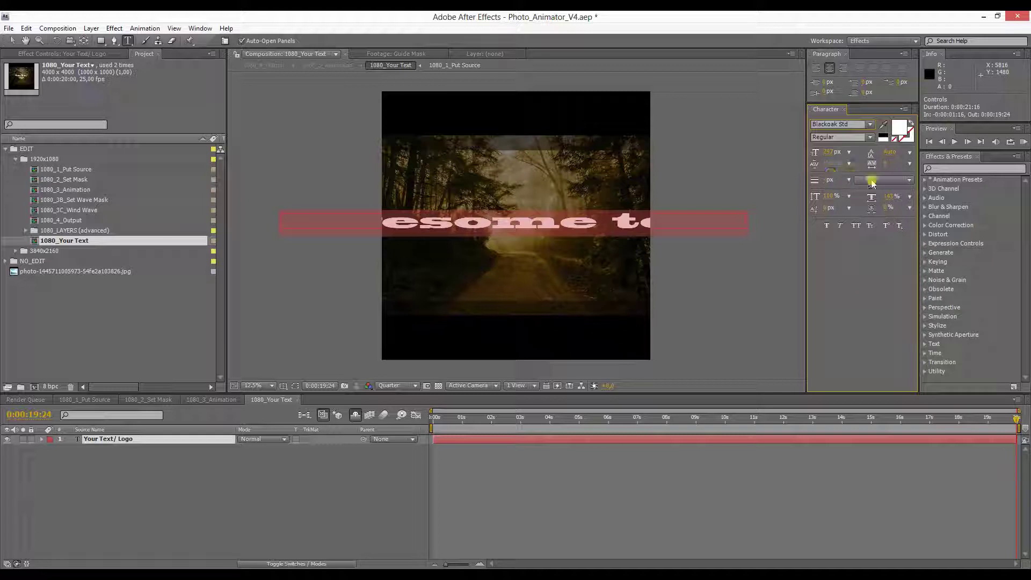
pyautogui.moveTo(829, 152); pyautogui.dragTo(717, 142)
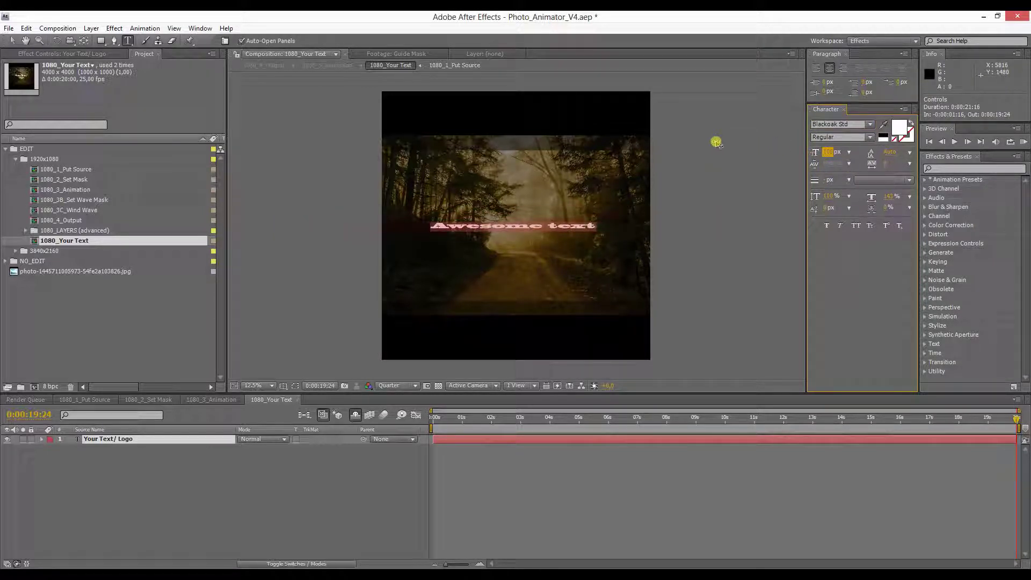
# Change the wording to "TEXT" and shift it slightly down and to the right
pyautogui.click(720, 144)
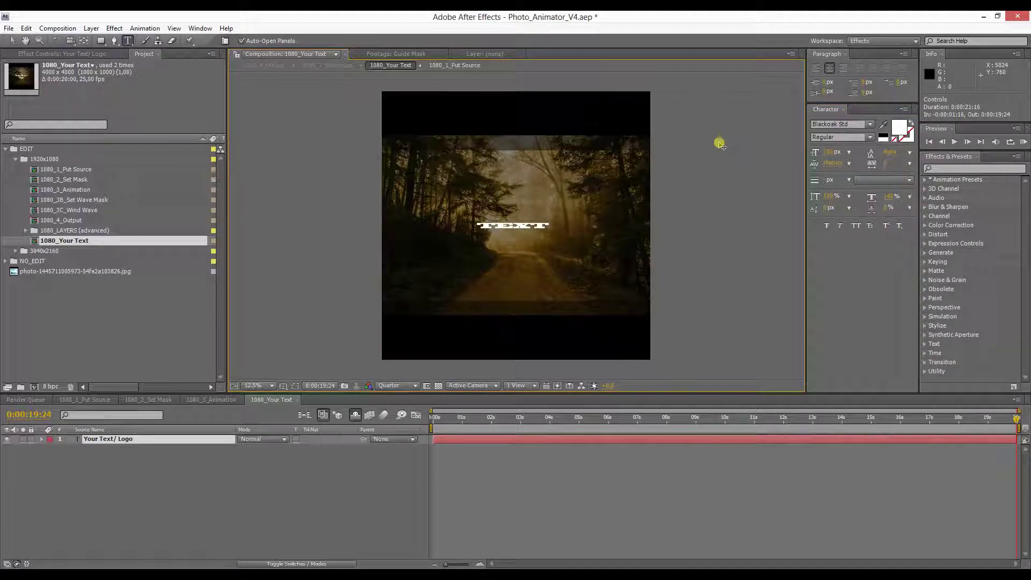
pyautogui.moveTo(524, 260); pyautogui.dragTo(526, 264)
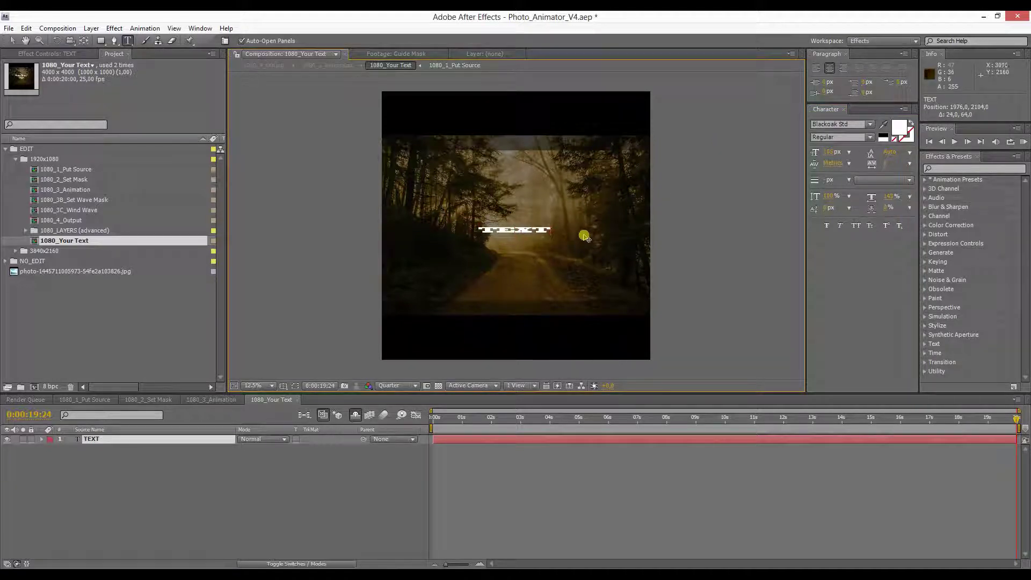
# Set the TEXT wording's horizontal scale to 100% and its font size to 200 px
pyautogui.doubleClick(491, 229)
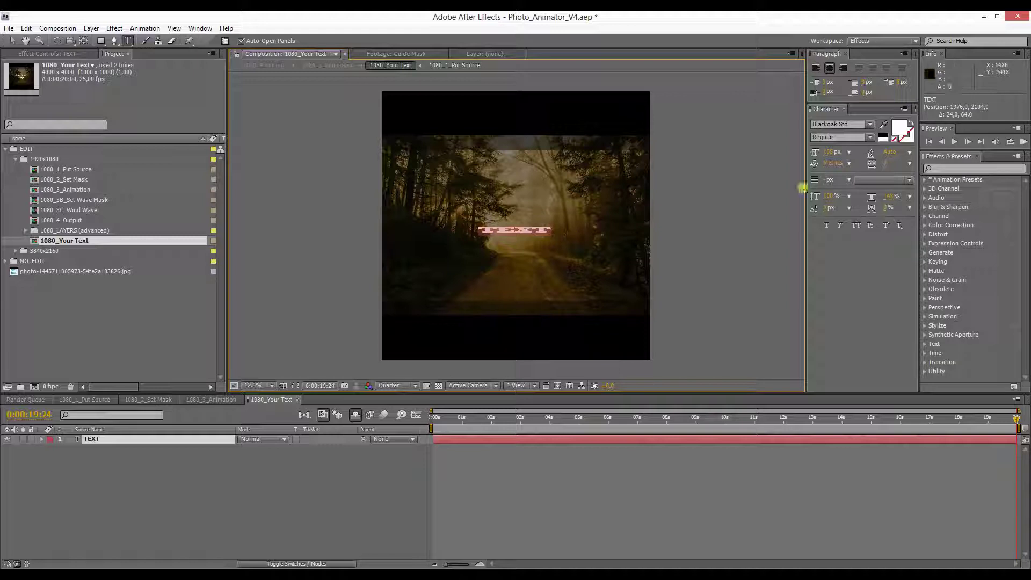
pyautogui.click(886, 198)
pyautogui.write('100')
pyautogui.press('Return')
pyautogui.click(829, 152)
pyautogui.write('200')
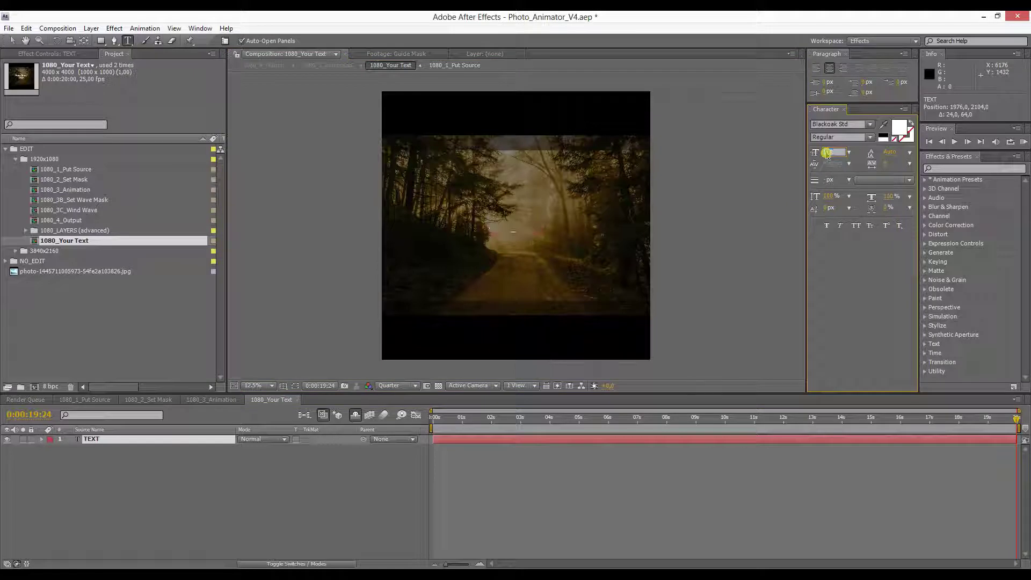
pyautogui.press('Return')
pyautogui.click(12, 43)
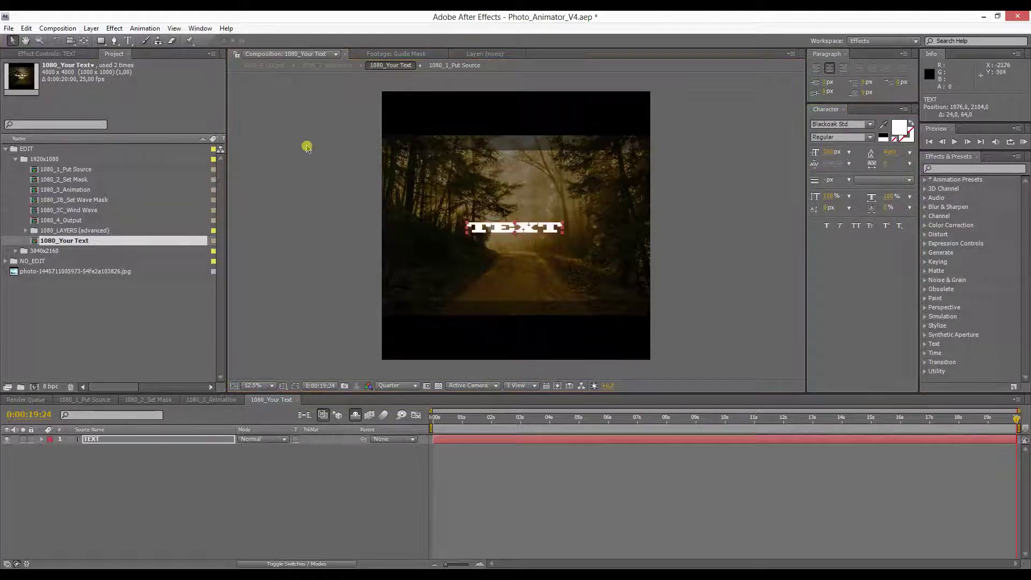
pyautogui.click(287, 179)
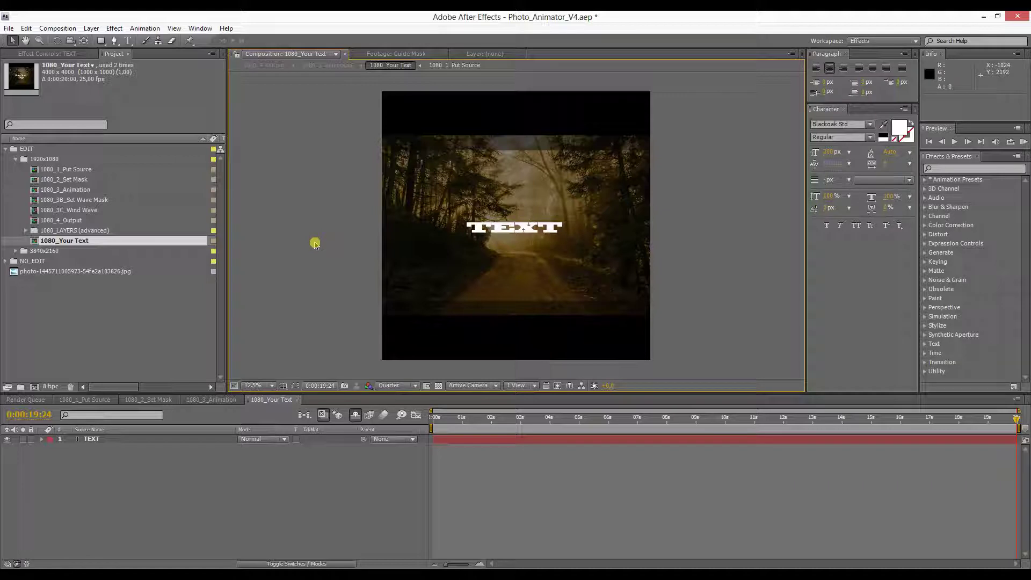
# In the 1080_3_Animation composition, turn on the text in the Text/Particles Controls layer's effects
pyautogui.click(210, 403)
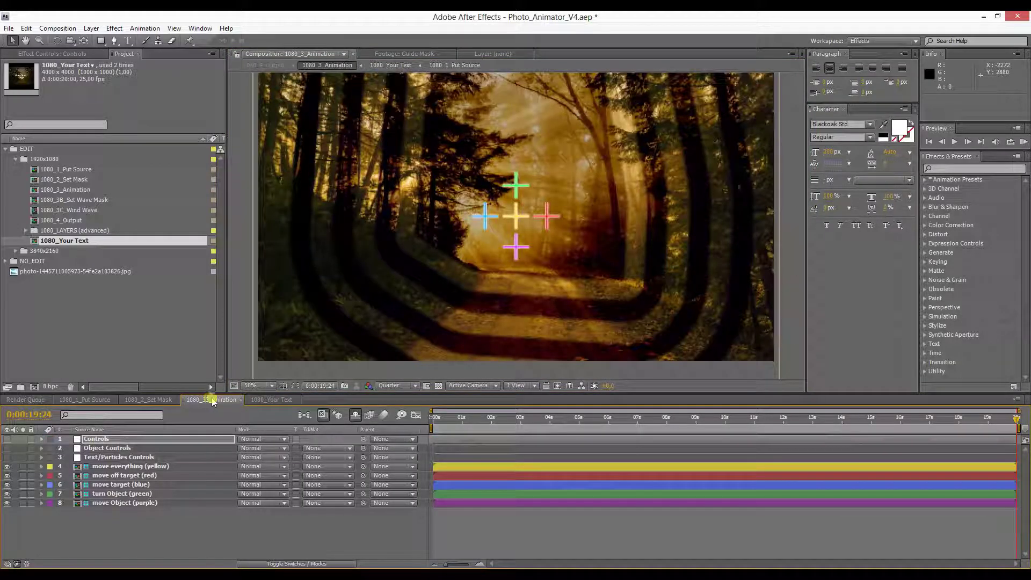
pyautogui.click(108, 457)
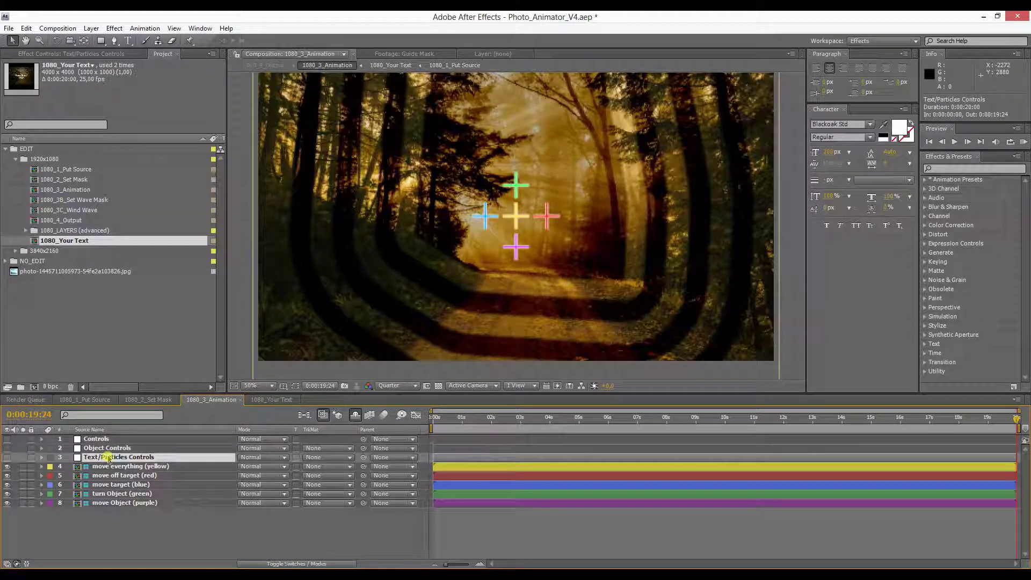
pyautogui.click(69, 56)
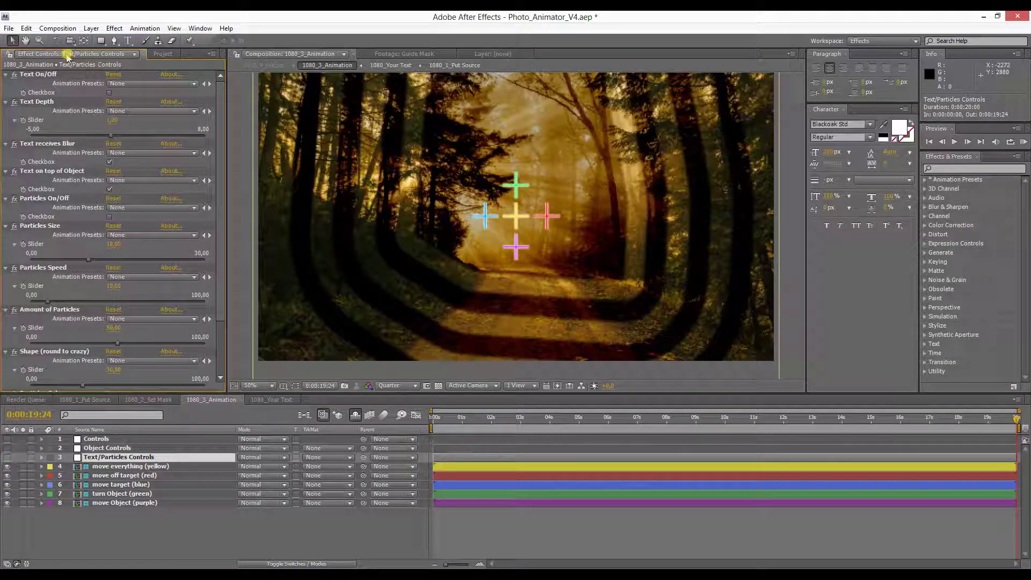
pyautogui.click(109, 189)
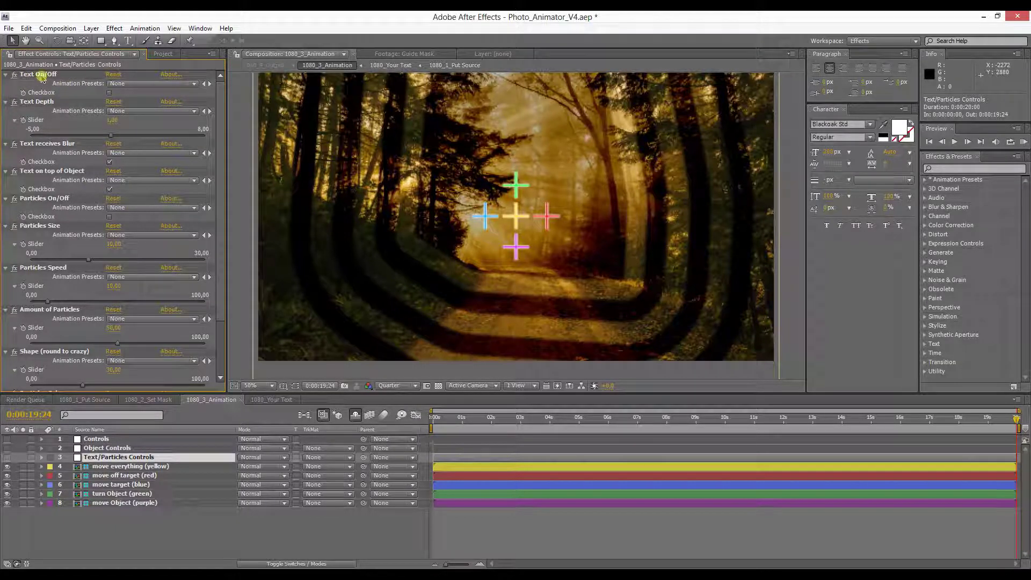
pyautogui.click(110, 93)
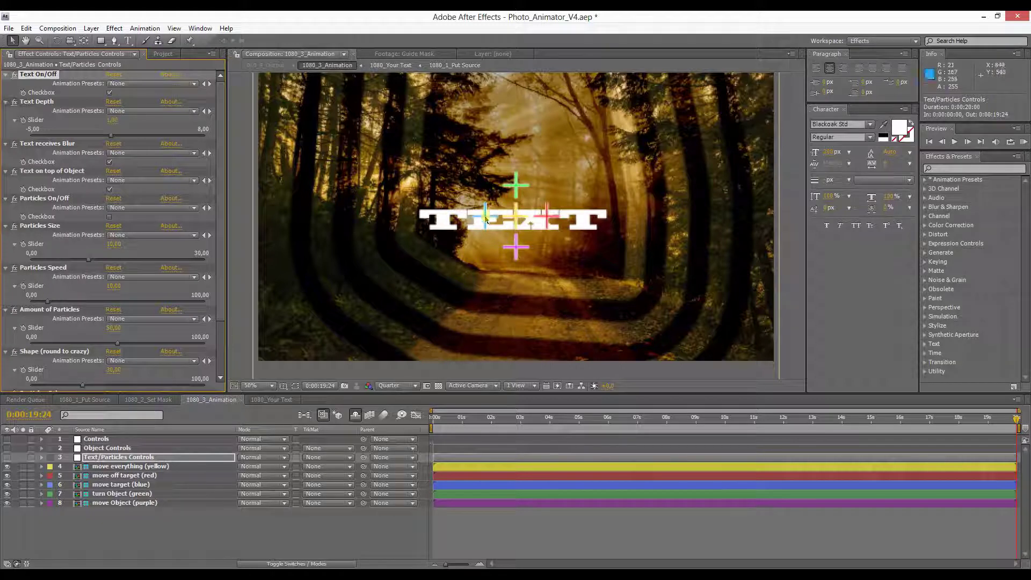
# Test moving the blue and red markers, undoing each move, and lock the effect settings display to the Text/Particles Controls layer
pyautogui.moveTo(462, 215); pyautogui.dragTo(495, 211)
pyautogui.hotkey('ctrl', 'z')
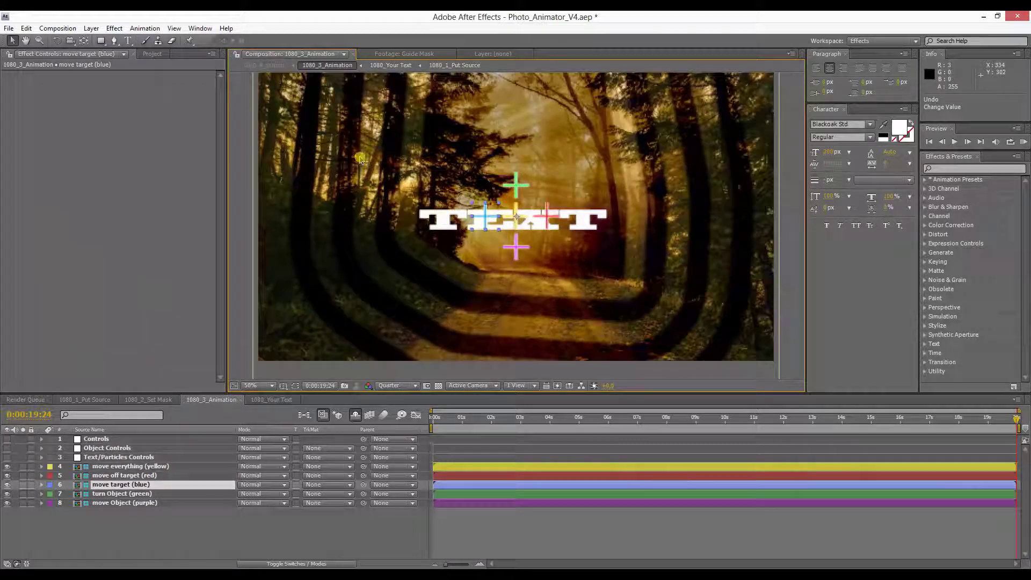
pyautogui.click(107, 457)
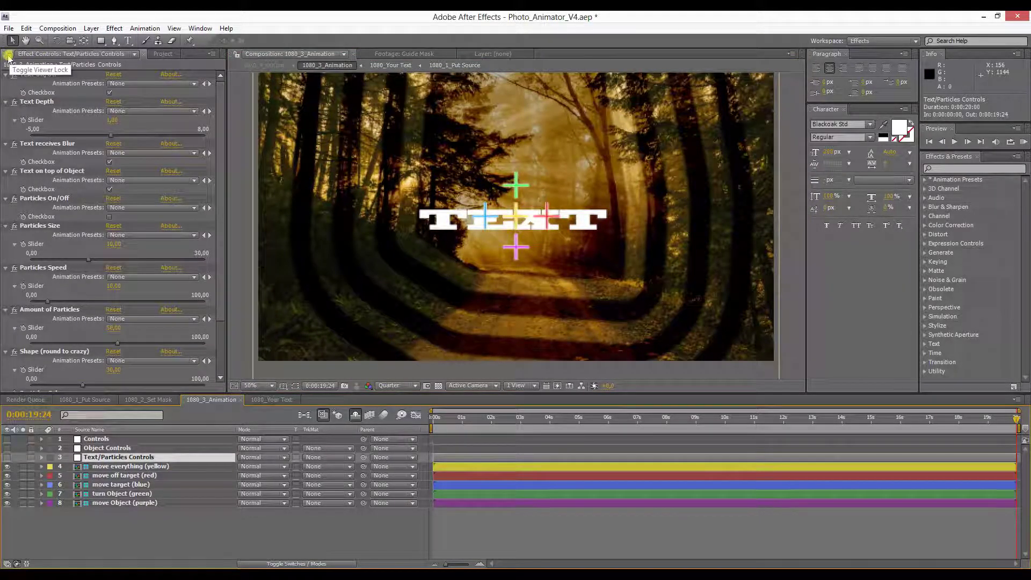
pyautogui.click(7, 55)
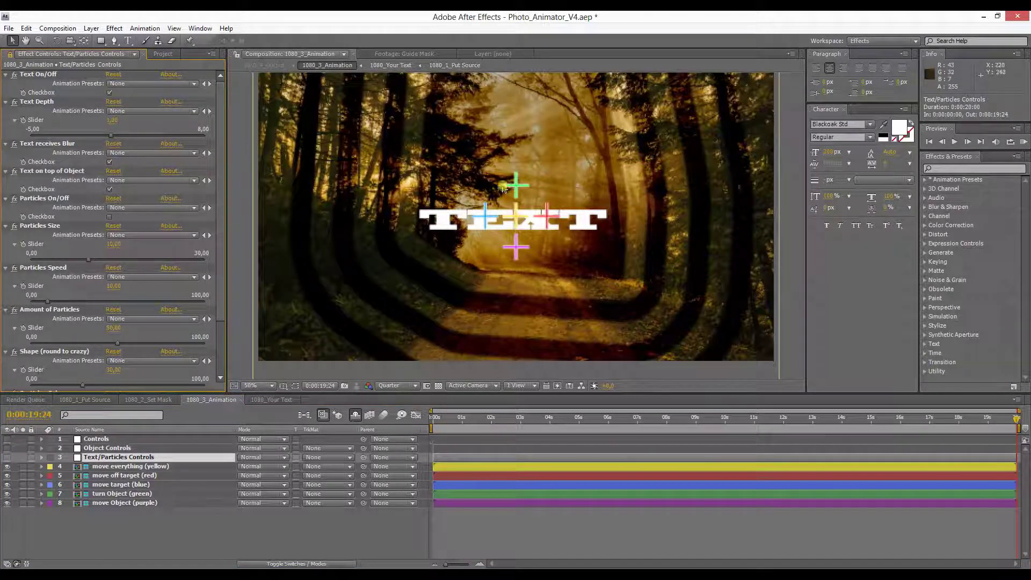
pyautogui.moveTo(548, 215)
pyautogui.mouseDown()
pyautogui.moveTo(500, 199)
pyautogui.moveTo(575, 197)
pyautogui.moveTo(546, 202)
pyautogui.mouseUp()
pyautogui.hotkey('ctrl', 'z')
# Set Text Depth to 8 and test it by moving the blue and red markers, undoing both moves
pyautogui.moveTo(114, 137); pyautogui.dragTo(207, 138)
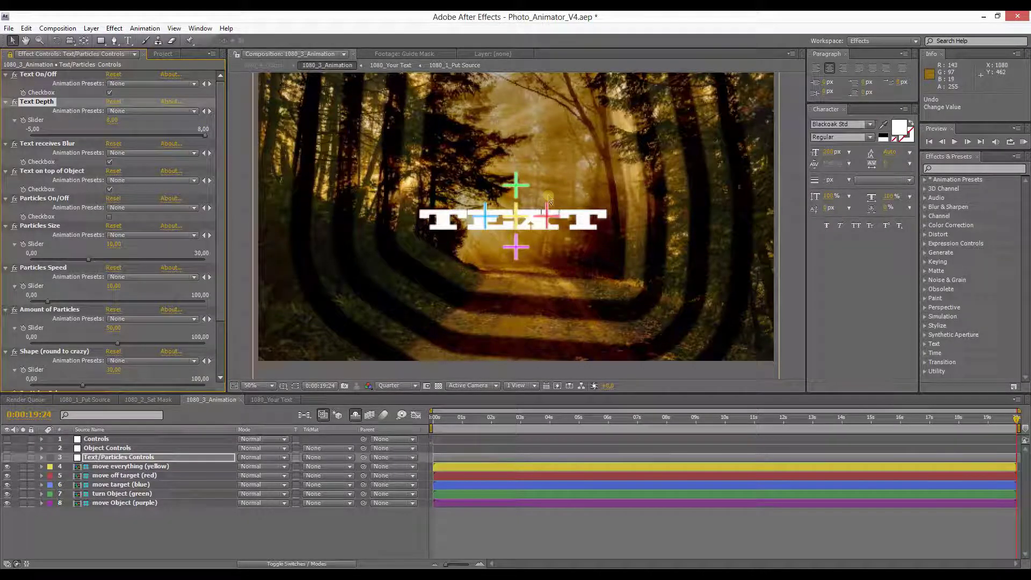
pyautogui.moveTo(487, 218); pyautogui.dragTo(452, 200)
pyautogui.hotkey('ctrl', 'z')
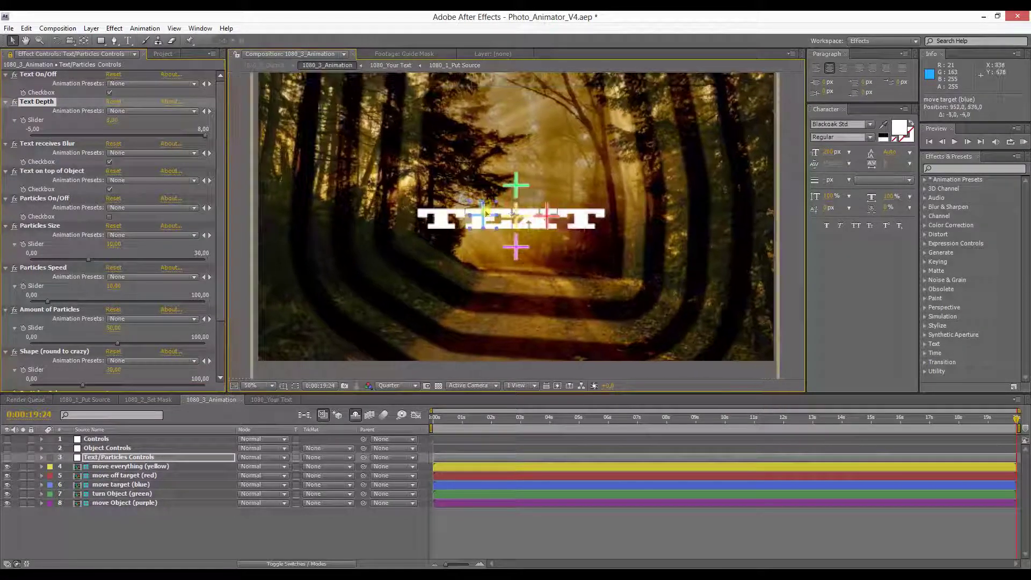
pyautogui.moveTo(547, 225); pyautogui.dragTo(536, 211)
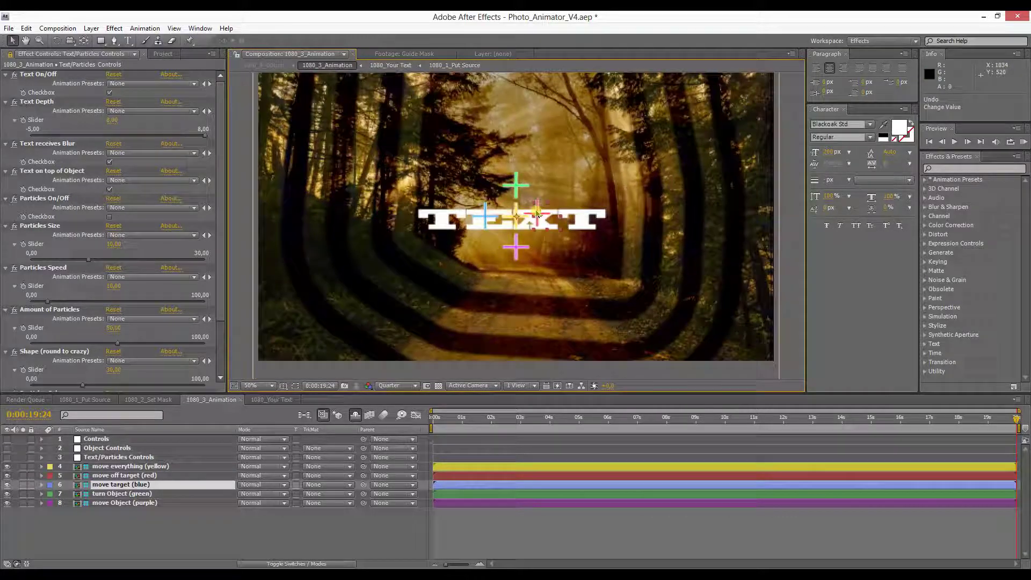
pyautogui.hotkey('ctrl', 'z')
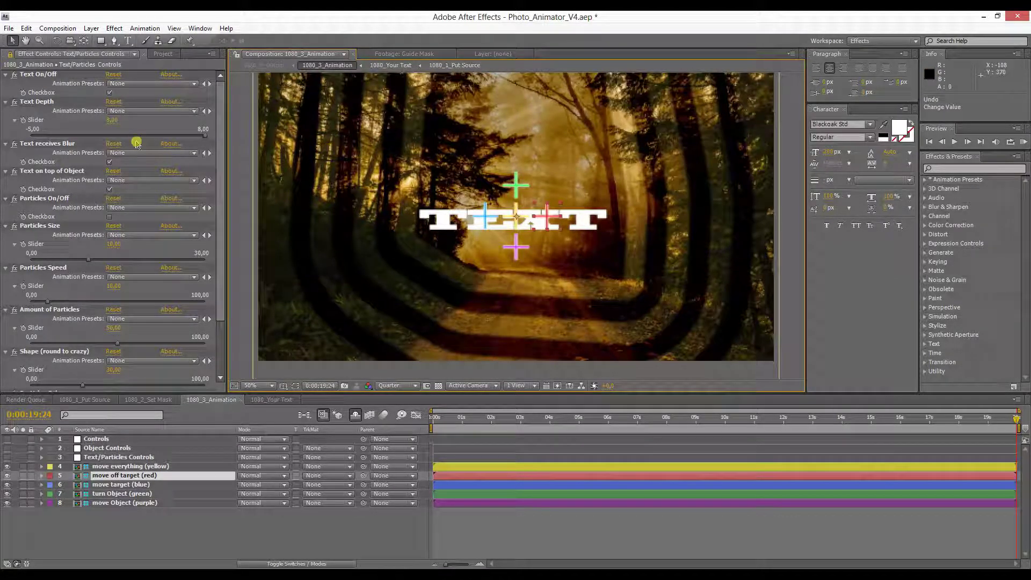
# Set Text Depth to -5 and test it by moving the blue and red markers, undoing the moves
pyautogui.moveTo(109, 138); pyautogui.dragTo(20, 135)
pyautogui.moveTo(495, 209); pyautogui.dragTo(570, 199)
pyautogui.moveTo(479, 189); pyautogui.dragTo(535, 216)
pyautogui.hotkey('ctrl', 'z')
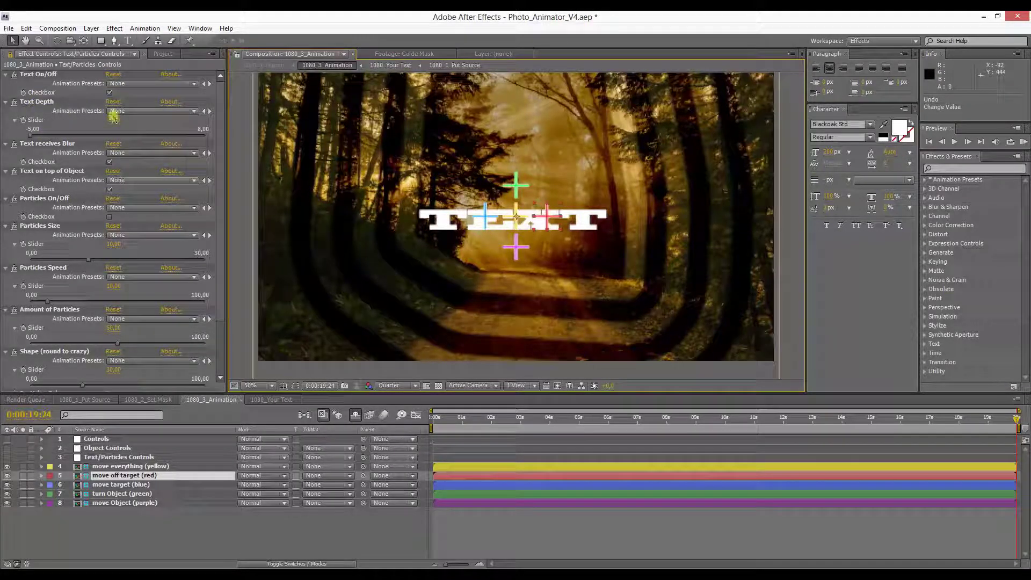
# Set Text Depth to 1
pyautogui.moveTo(113, 119); pyautogui.dragTo(115, 123)
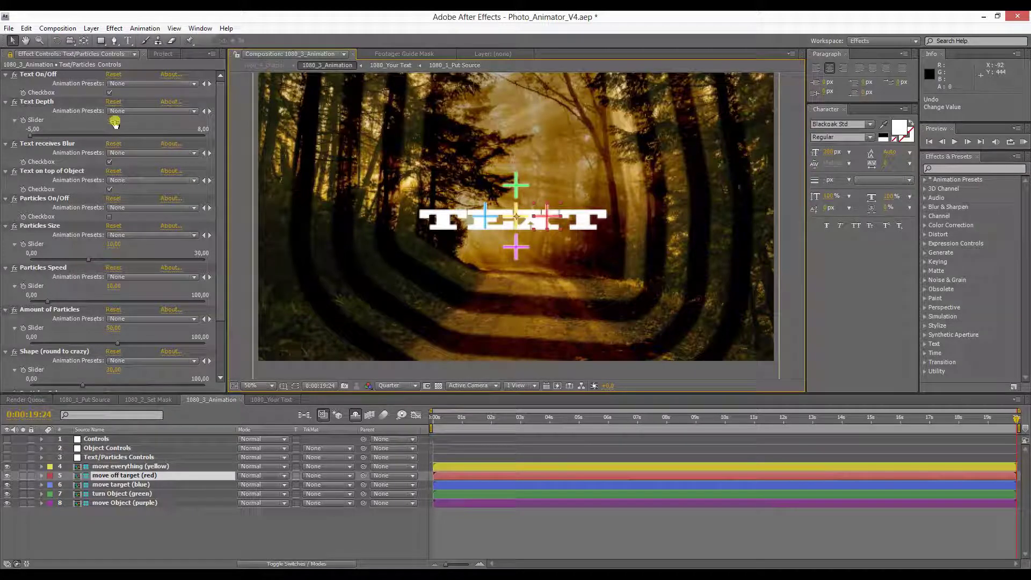
pyautogui.moveTo(115, 124); pyautogui.dragTo(116, 134)
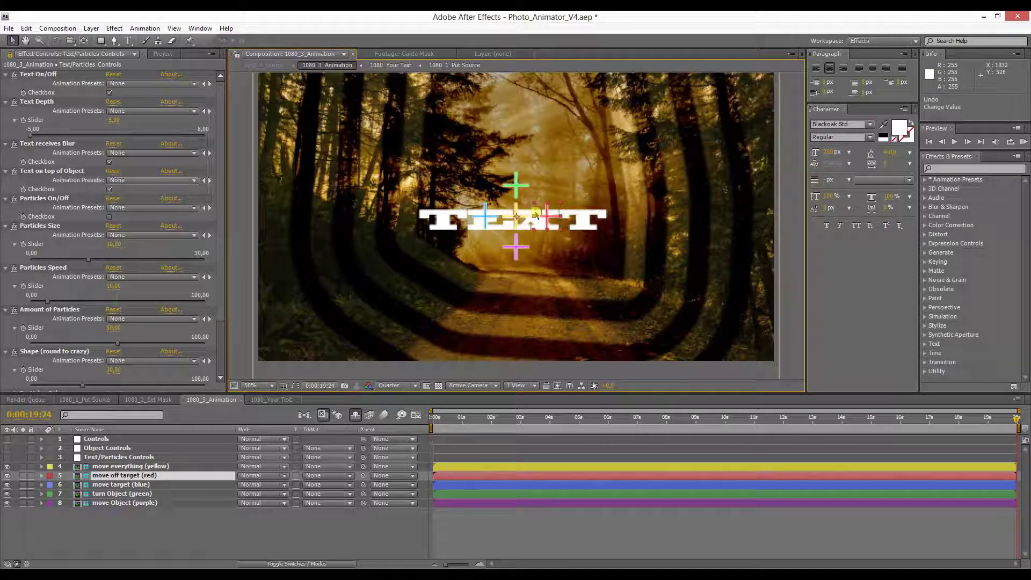
pyautogui.click(114, 120)
pyautogui.write('1')
pyautogui.press('Return')
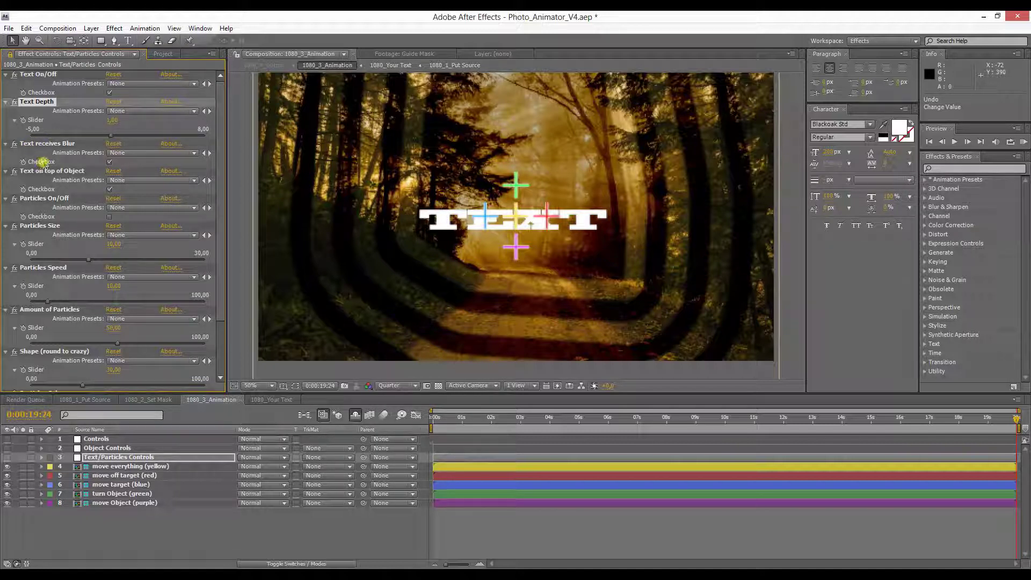
# Raise the Controls layer's Blur Amount to about 44
pyautogui.click(109, 162)
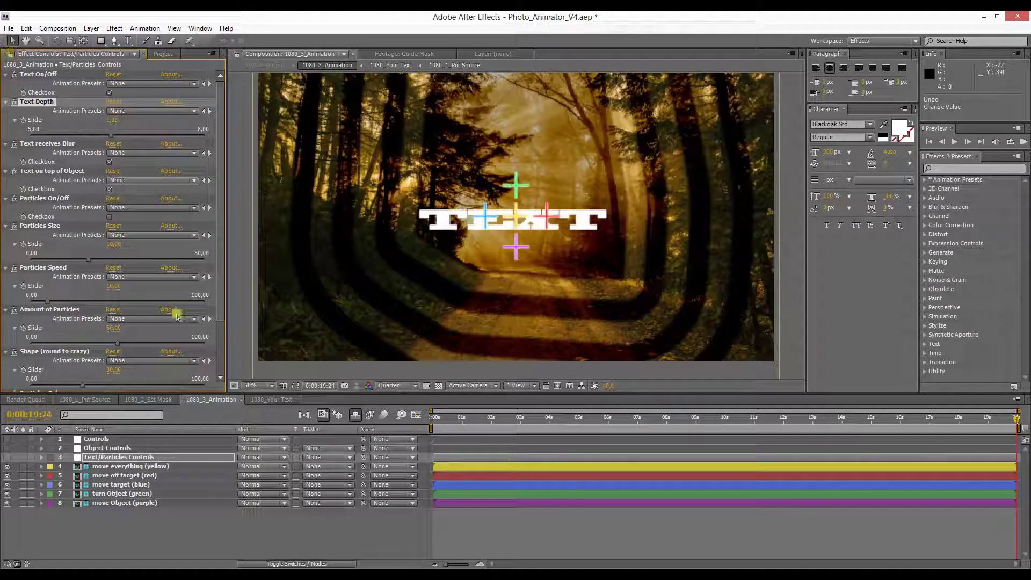
pyautogui.click(98, 439)
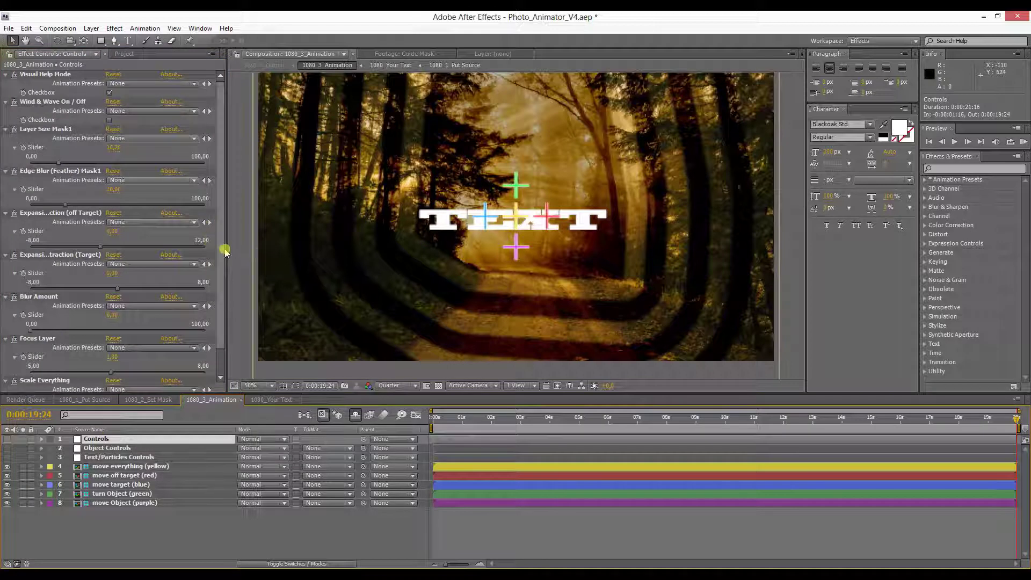
pyautogui.scroll(-1, 218, 322)
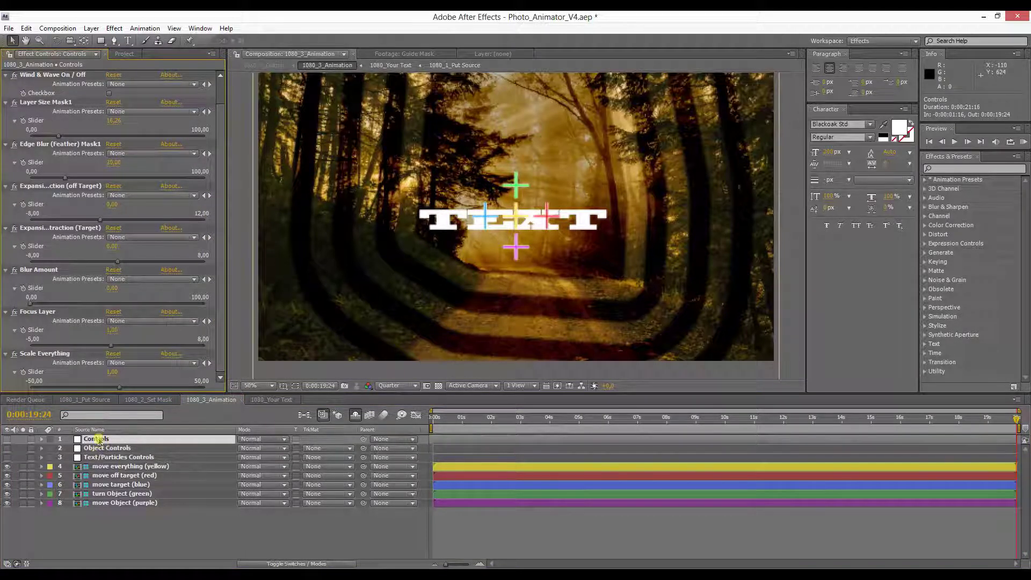
pyautogui.moveTo(83, 304); pyautogui.dragTo(110, 304)
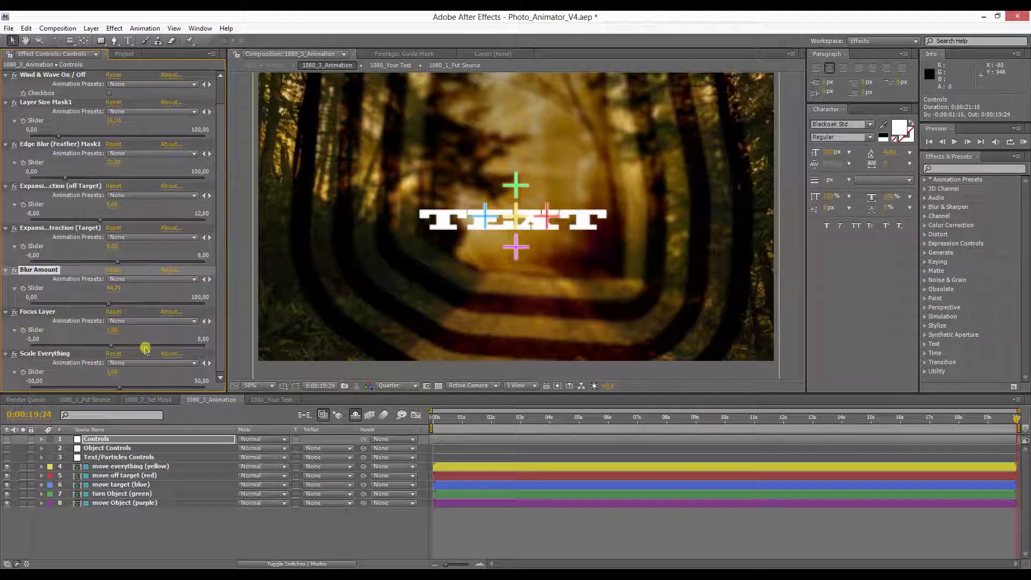
# Try a Focus Layer value of 8 on the Controls layer and restore it to 1
pyautogui.moveTo(170, 346); pyautogui.dragTo(208, 347)
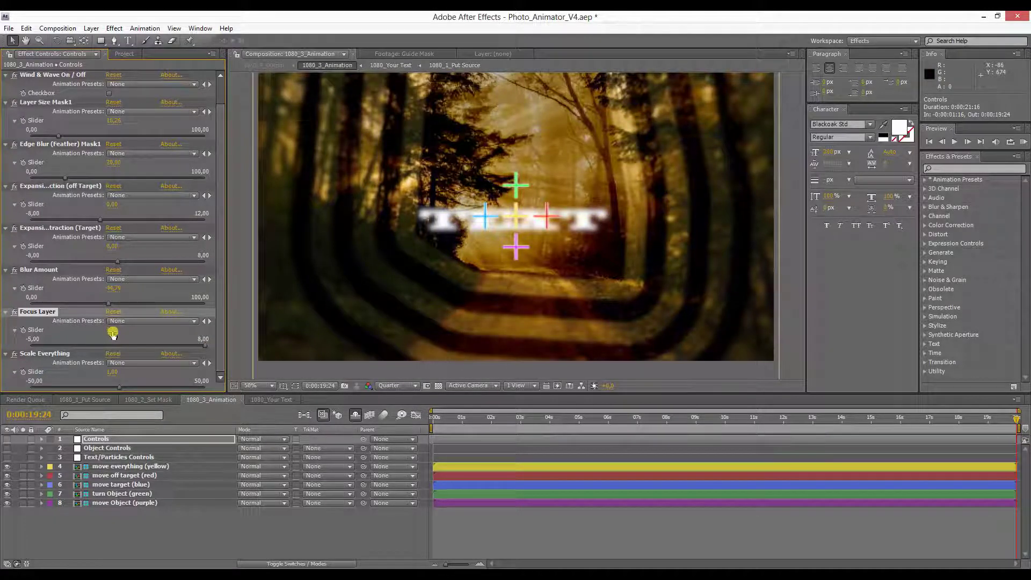
pyautogui.write('1')
pyautogui.press('Return')
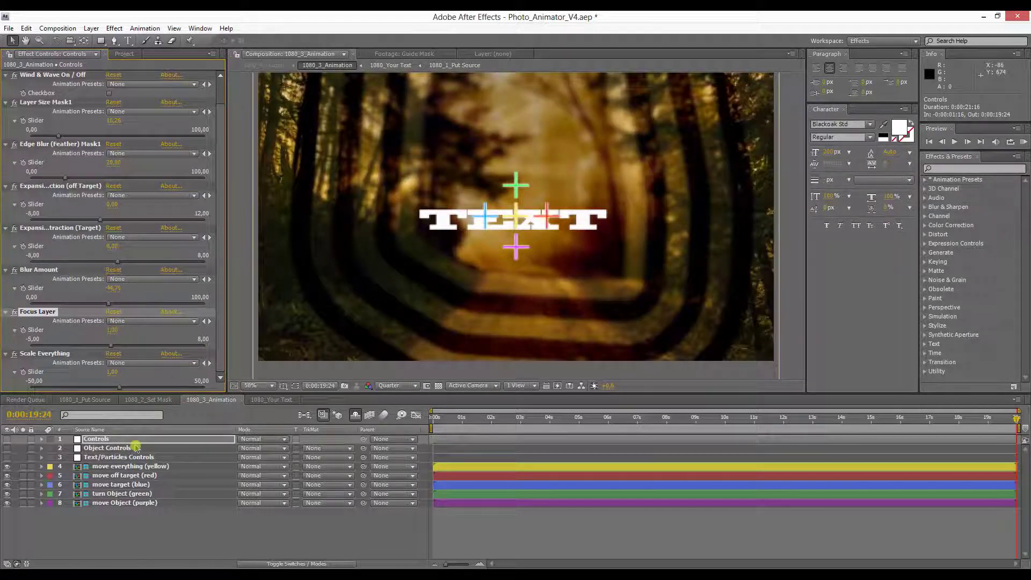
# In the Text/Particles Controls effects, turn the text off and the particles on, keeping Text on top of Object enabled
pyautogui.click(104, 458)
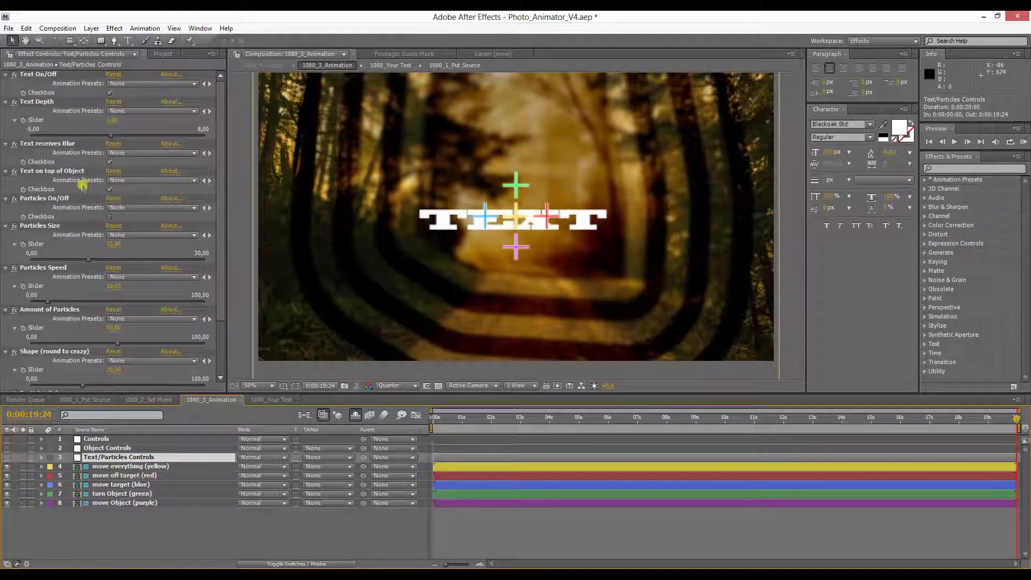
pyautogui.click(110, 216)
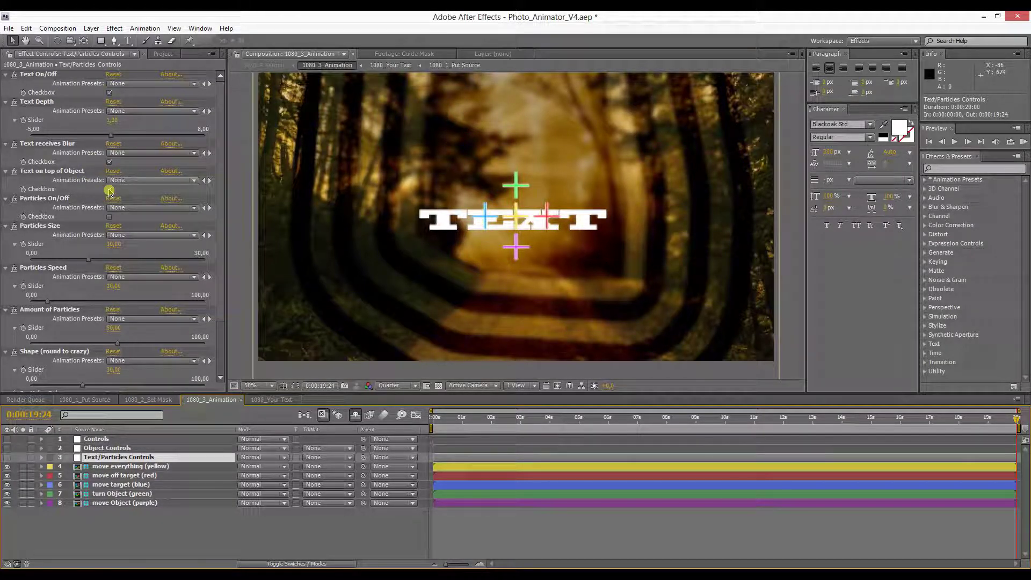
pyautogui.click(109, 190)
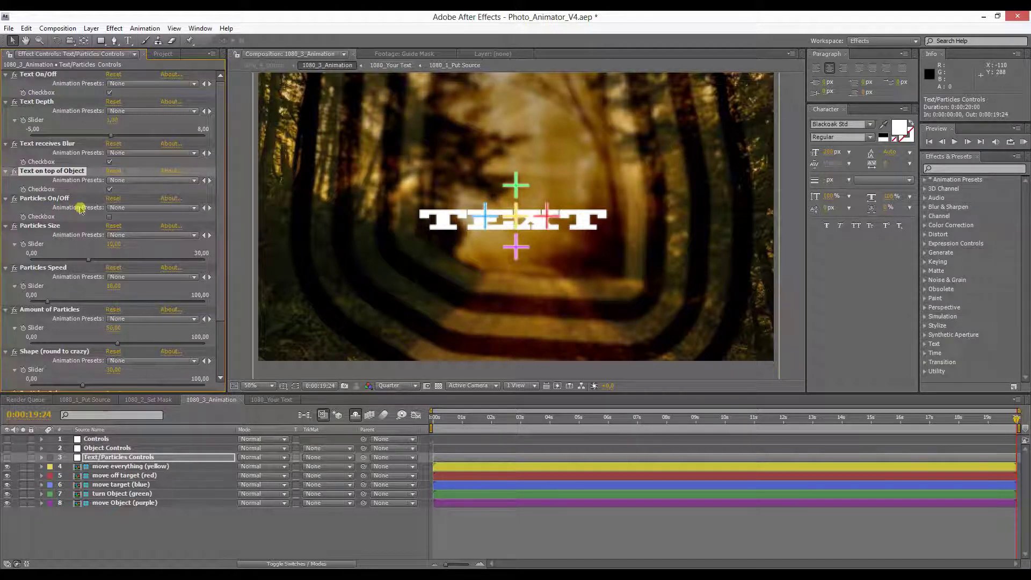
pyautogui.click(40, 199)
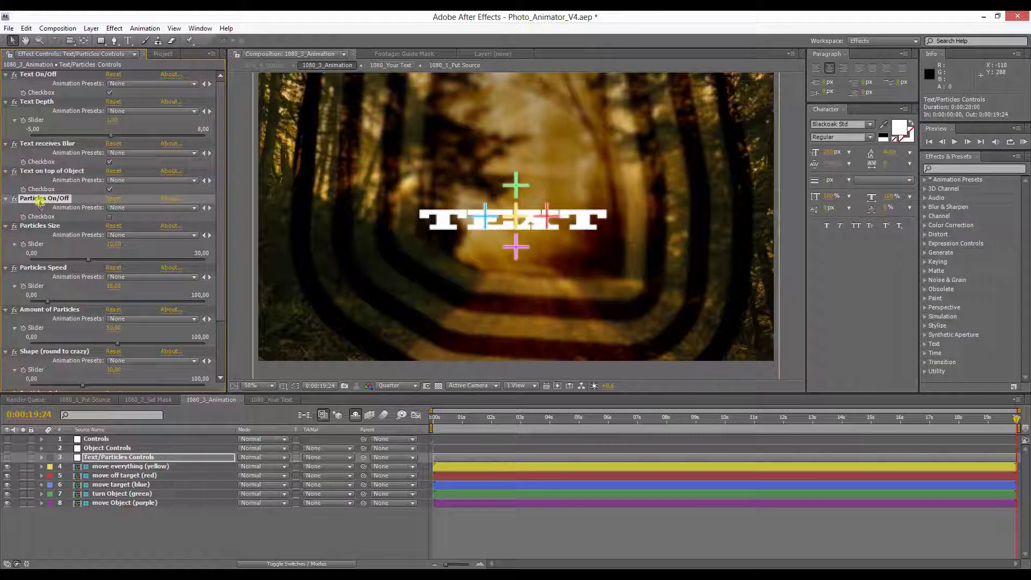
pyautogui.click(110, 217)
pyautogui.click(110, 93)
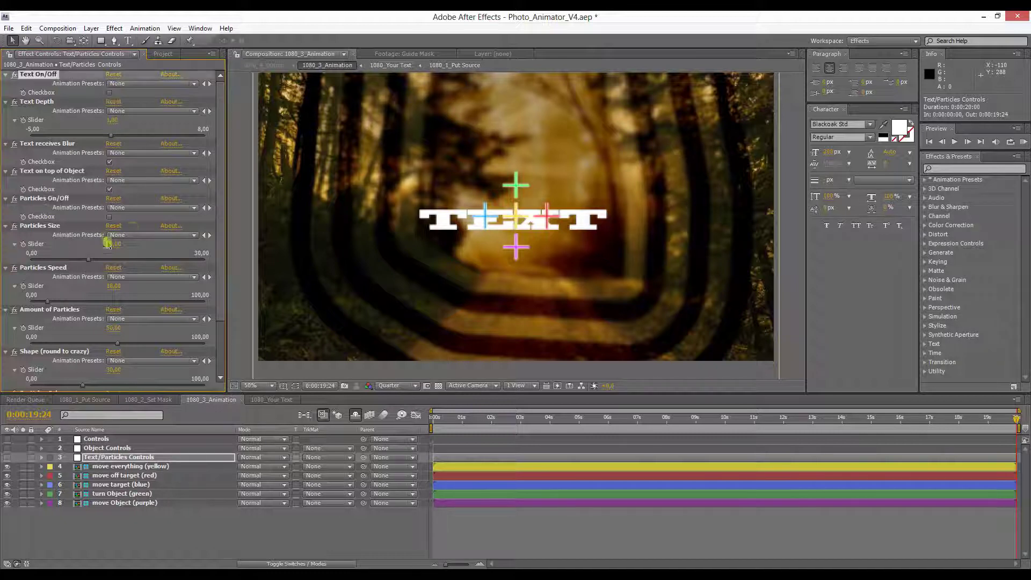
pyautogui.click(110, 217)
pyautogui.click(109, 217)
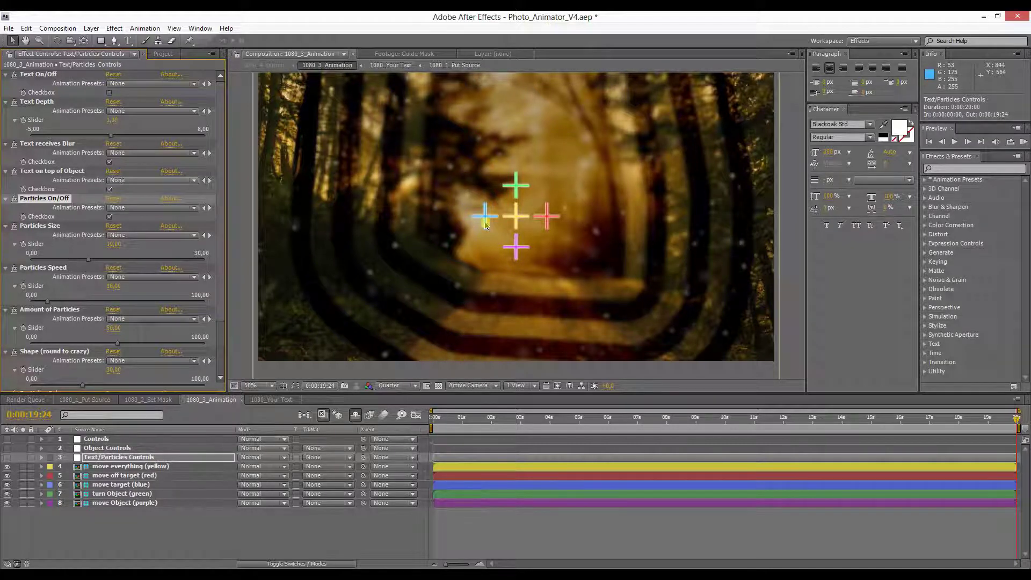
# Test the particles' depth by moving the blue and red markers, undoing both moves
pyautogui.moveTo(484, 217); pyautogui.dragTo(499, 193)
pyautogui.moveTo(561, 213)
pyautogui.mouseDown()
pyautogui.moveTo(580, 219)
pyautogui.moveTo(556, 211)
pyautogui.moveTo(568, 210)
pyautogui.mouseUp()
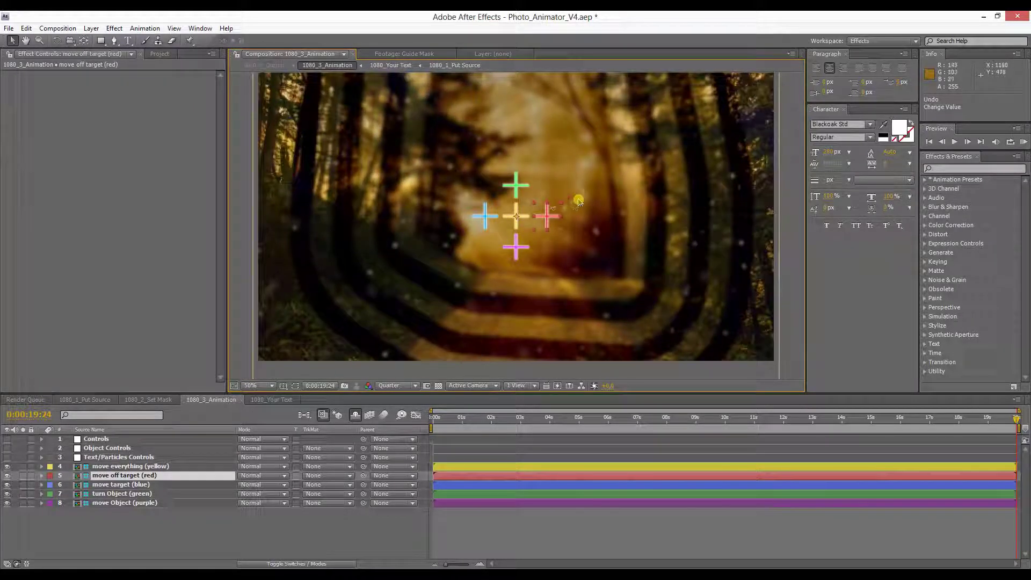
# In the Text/Particles Controls effects, increase Particles Size to about 13
pyautogui.click(114, 459)
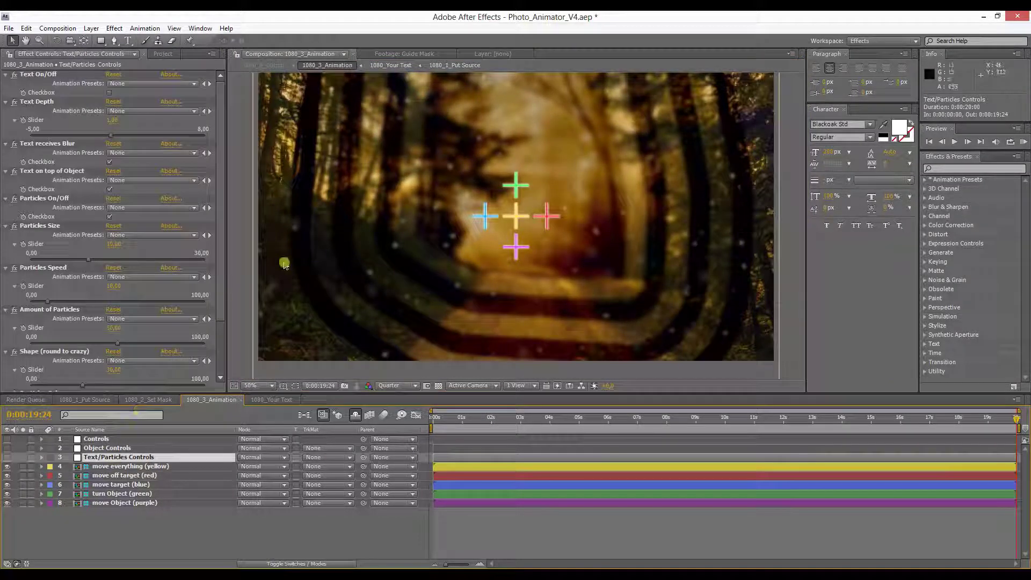
pyautogui.moveTo(223, 221); pyautogui.dragTo(228, 281)
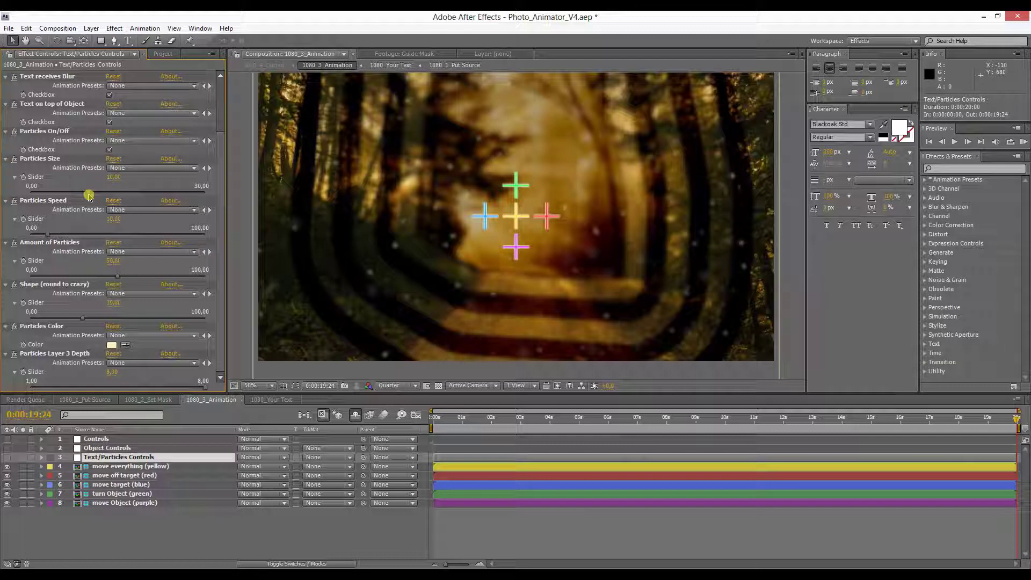
pyautogui.moveTo(89, 195)
pyautogui.mouseDown()
pyautogui.moveTo(148, 191)
pyautogui.moveTo(107, 195)
pyautogui.mouseUp()
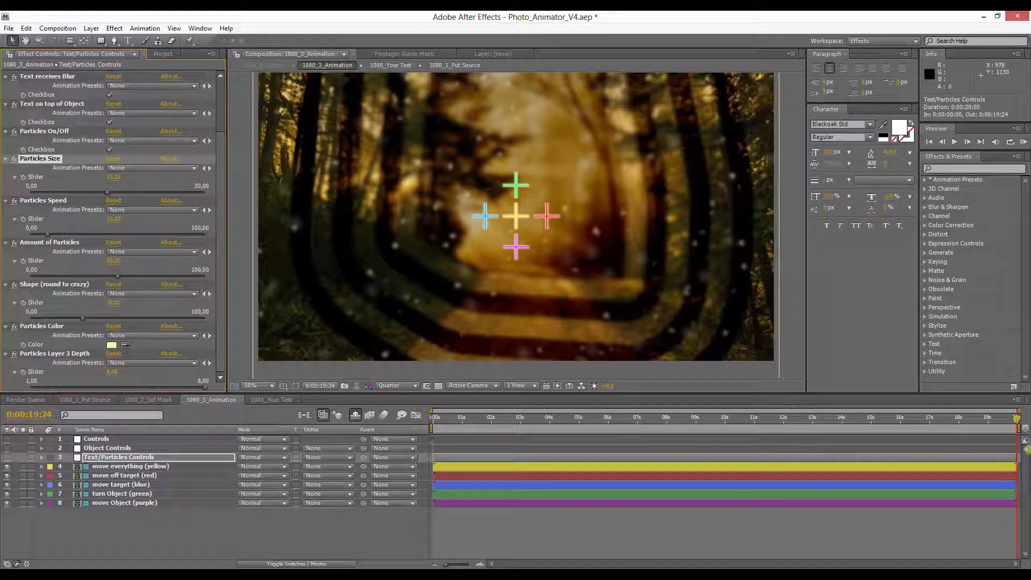
# Limit the work area to the first 2 seconds and play a RAM preview of the particles from the start
pyautogui.click(513, 417)
pyautogui.moveTo(450, 417); pyautogui.dragTo(417, 425)
pyautogui.moveTo(1018, 429); pyautogui.dragTo(493, 425)
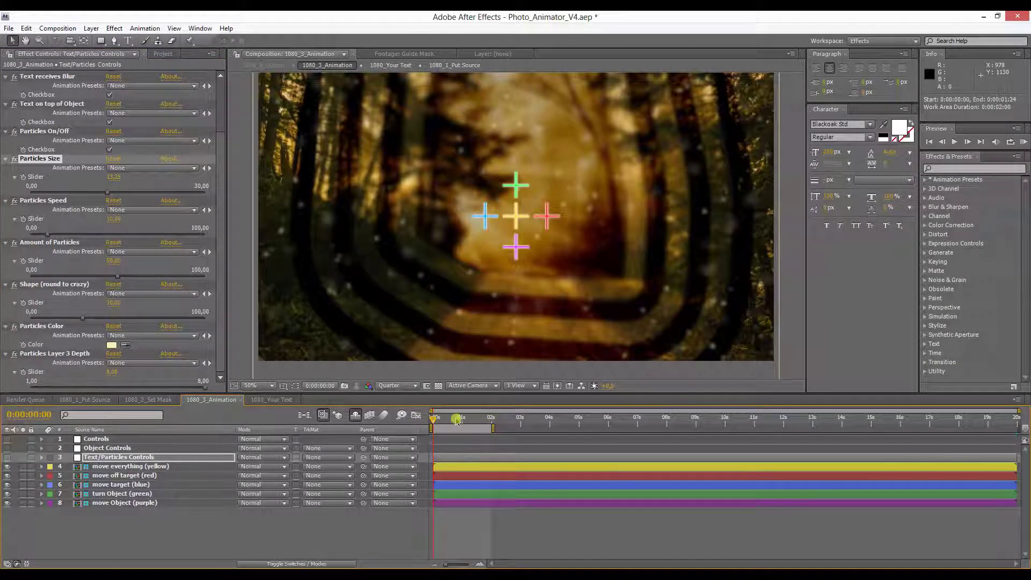
pyautogui.press('KP_0')
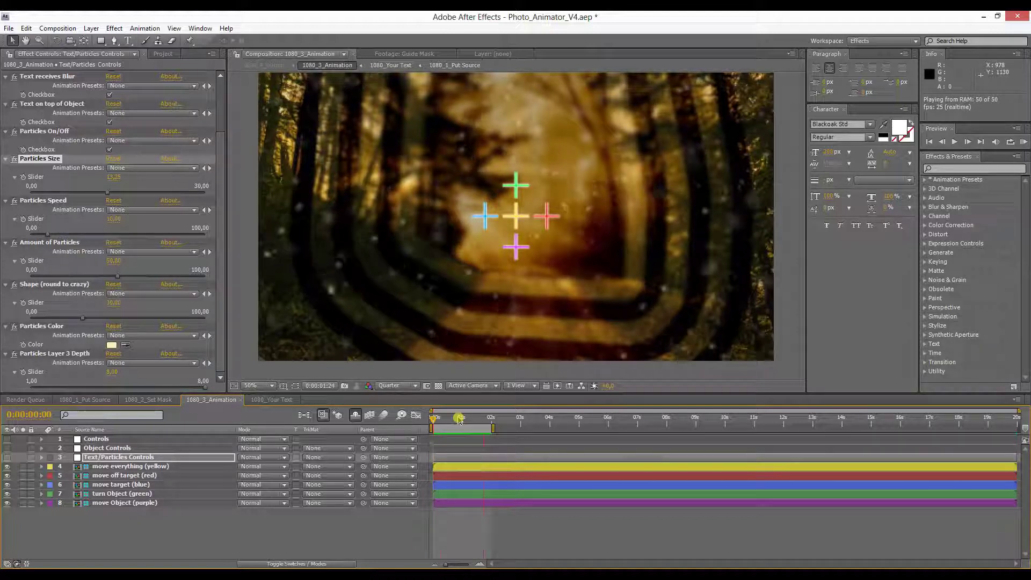
# Lower the Particles Speed close to its minimum
pyautogui.click(37, 233)
pyautogui.click(39, 234)
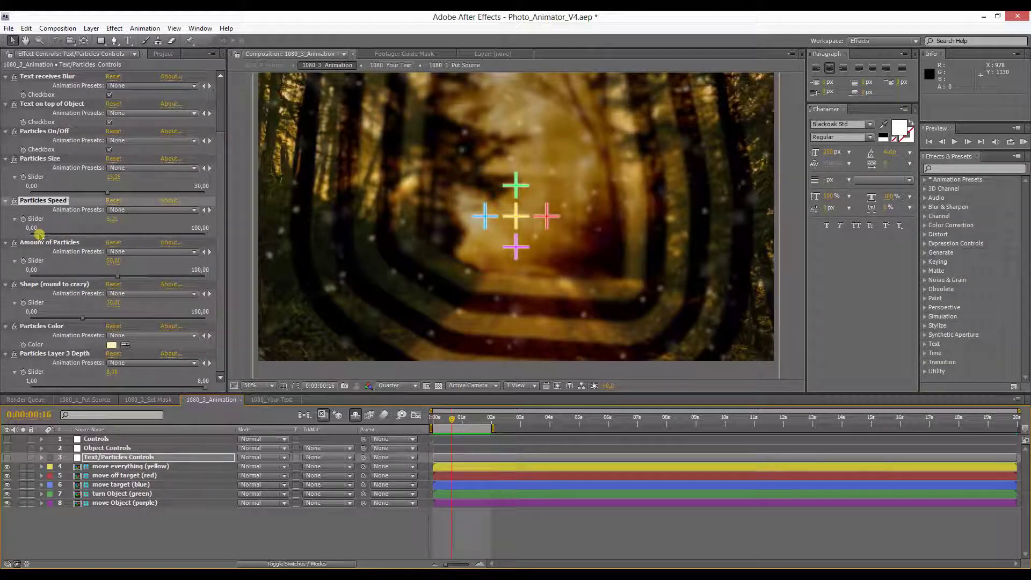
# Play a RAM preview of the slowed particles, and reduce the Amount of Particles to about 27
pyautogui.press('KP_0')
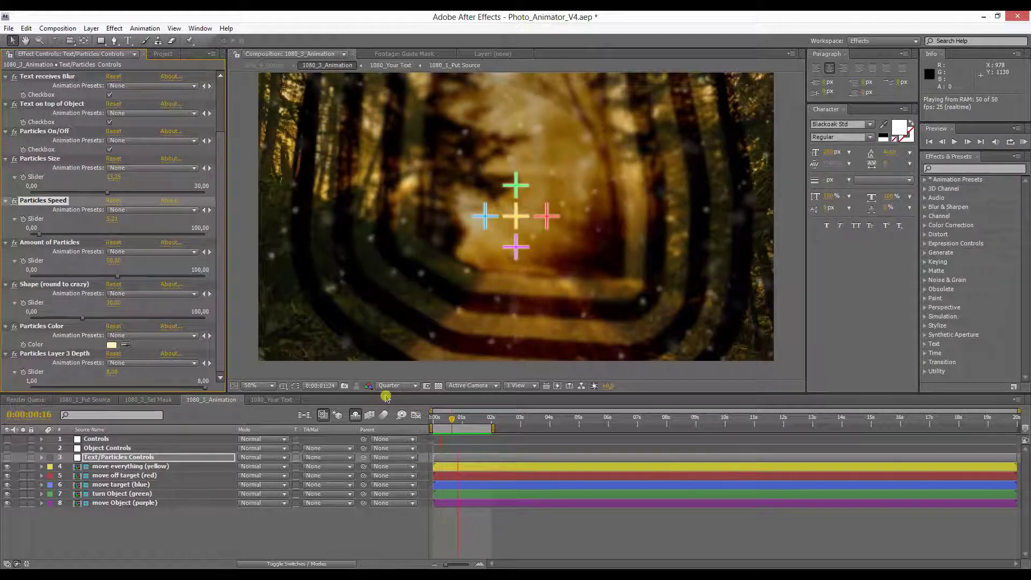
pyautogui.press('space')
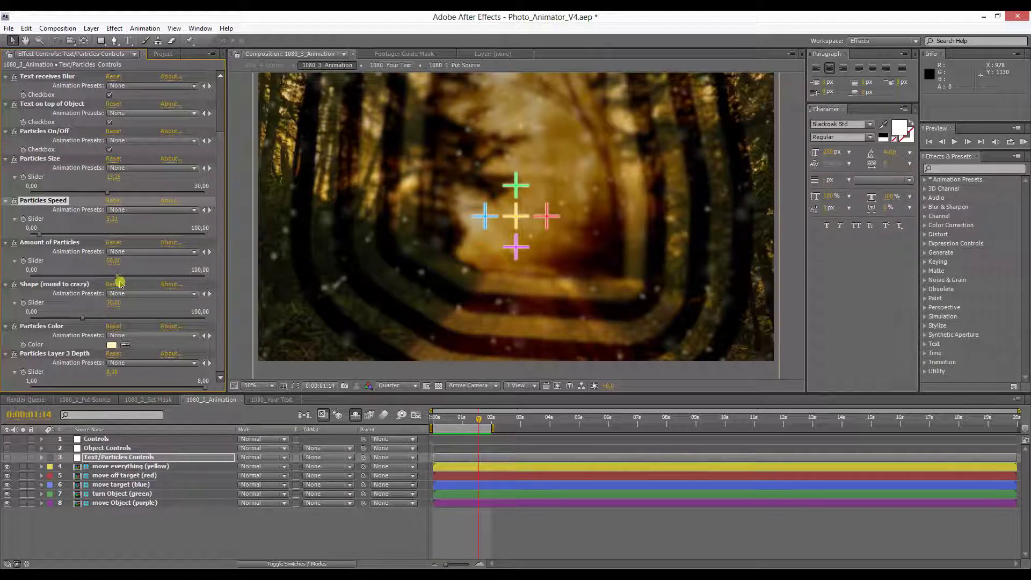
pyautogui.moveTo(119, 280); pyautogui.dragTo(192, 281)
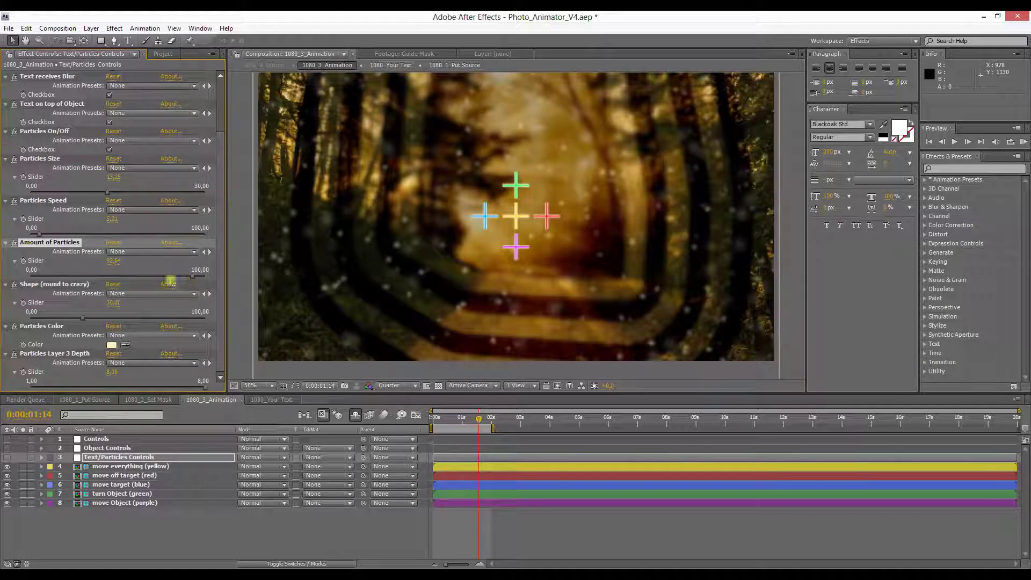
pyautogui.moveTo(55, 278); pyautogui.dragTo(78, 277)
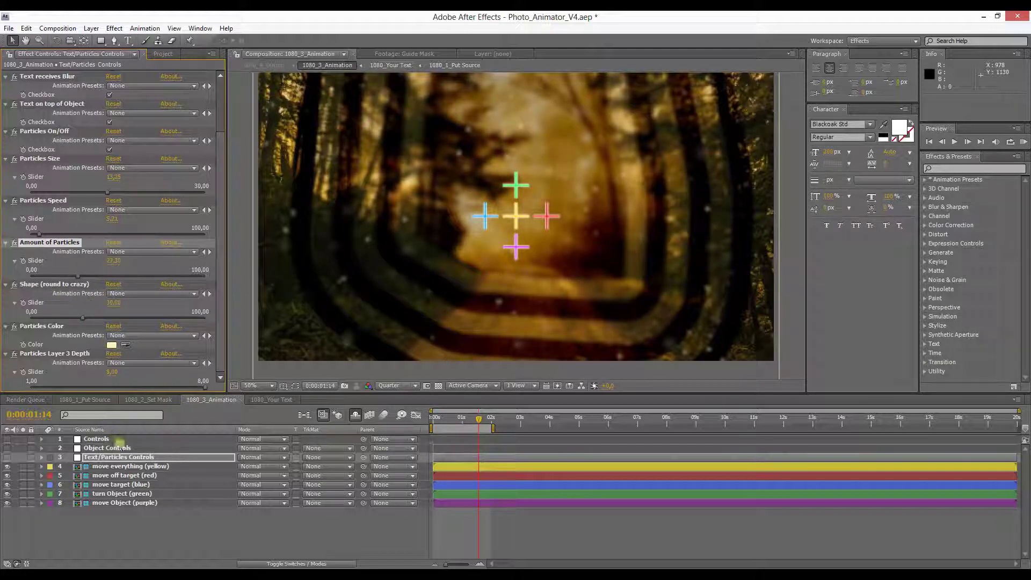
# In the Controls layer's effects, set Focus Layer to -5
pyautogui.click(96, 439)
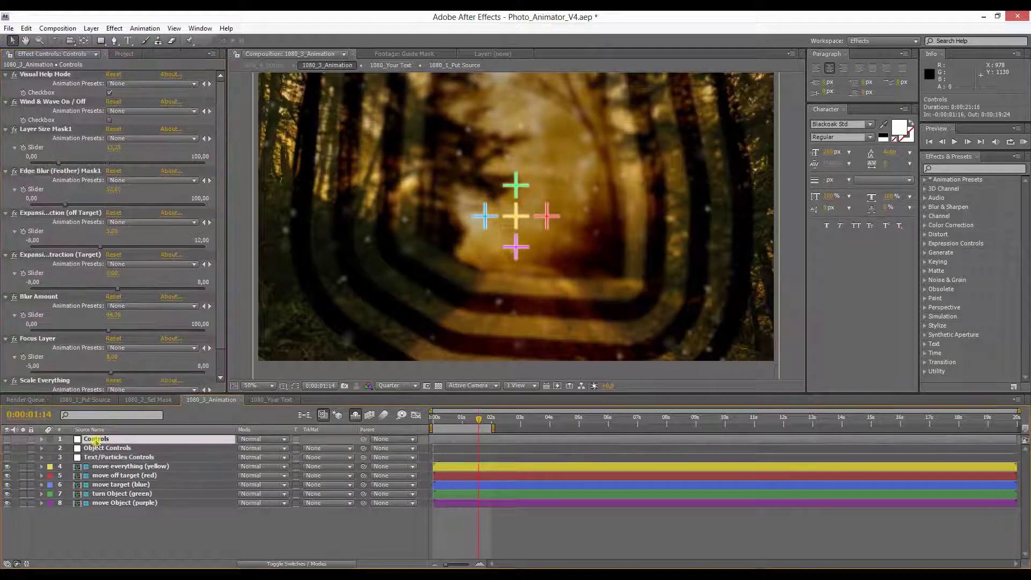
pyautogui.moveTo(220, 292); pyautogui.dragTo(223, 345)
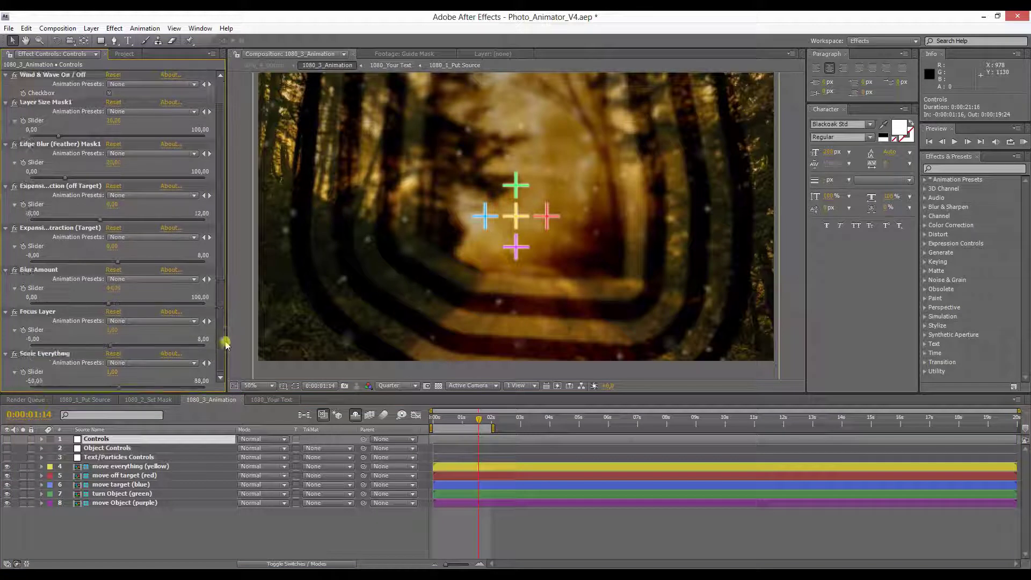
pyautogui.click(114, 332)
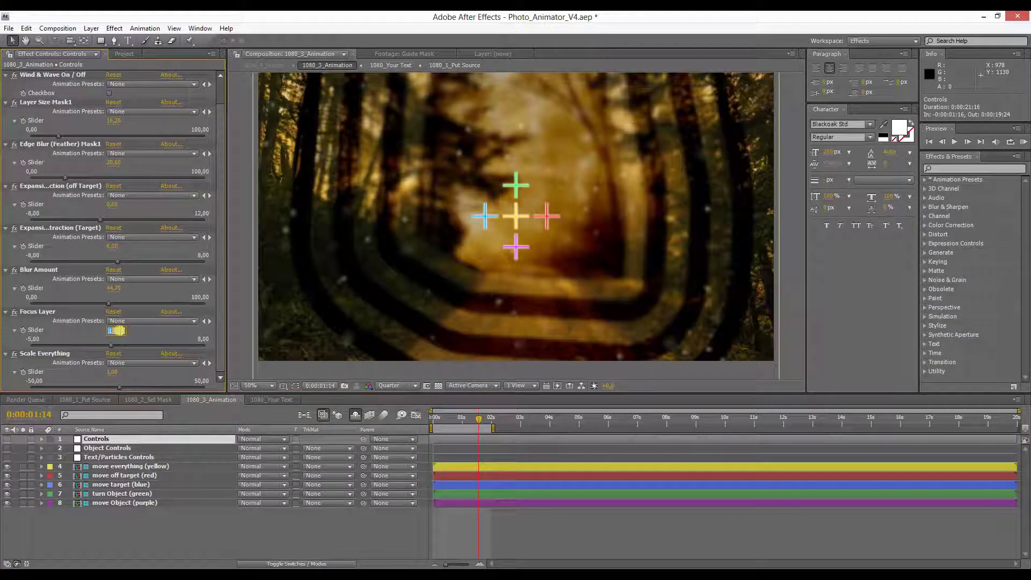
pyautogui.write('-5')
pyautogui.press('Return')
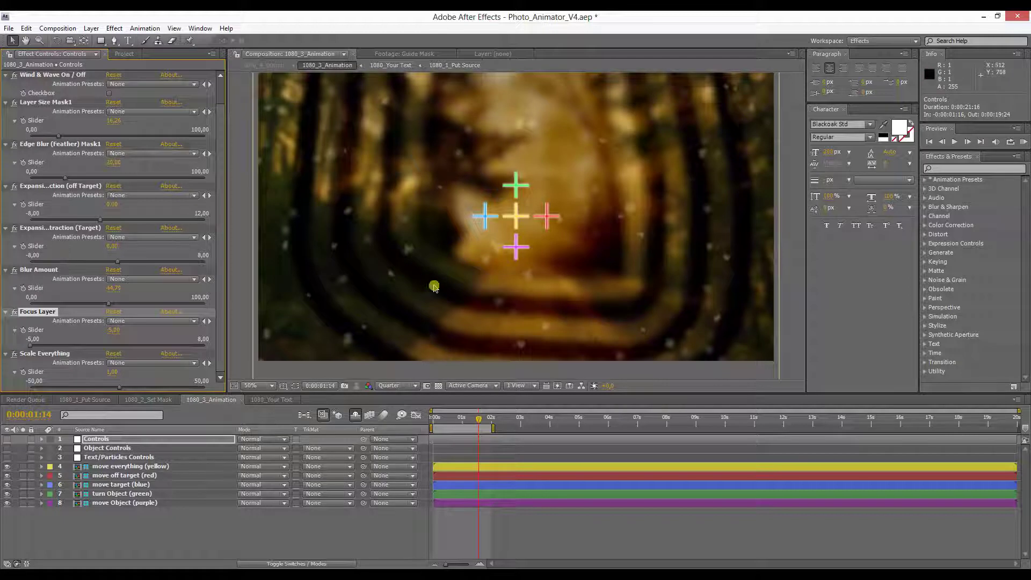
# In the Text/Particles Controls effects, try both extremes of the particle Shape (round to crazy), and settle on about 42
pyautogui.click(108, 458)
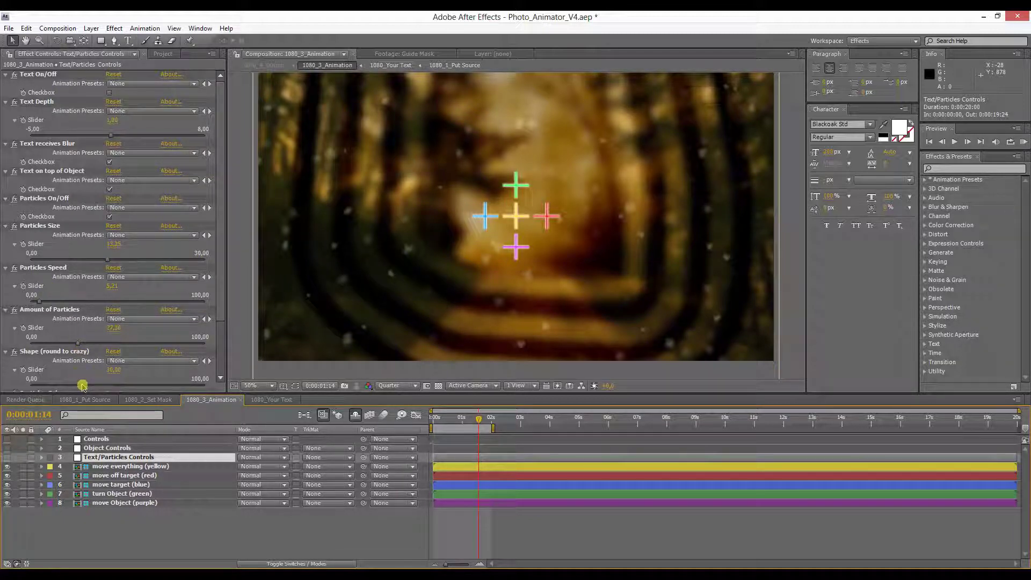
pyautogui.moveTo(82, 385); pyautogui.dragTo(30, 385)
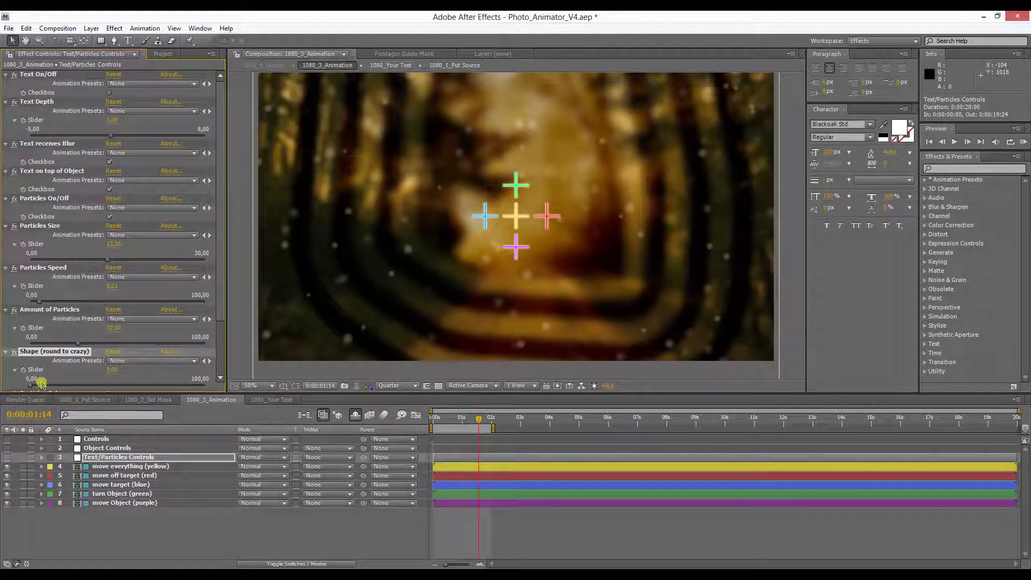
pyautogui.moveTo(31, 385); pyautogui.dragTo(194, 390)
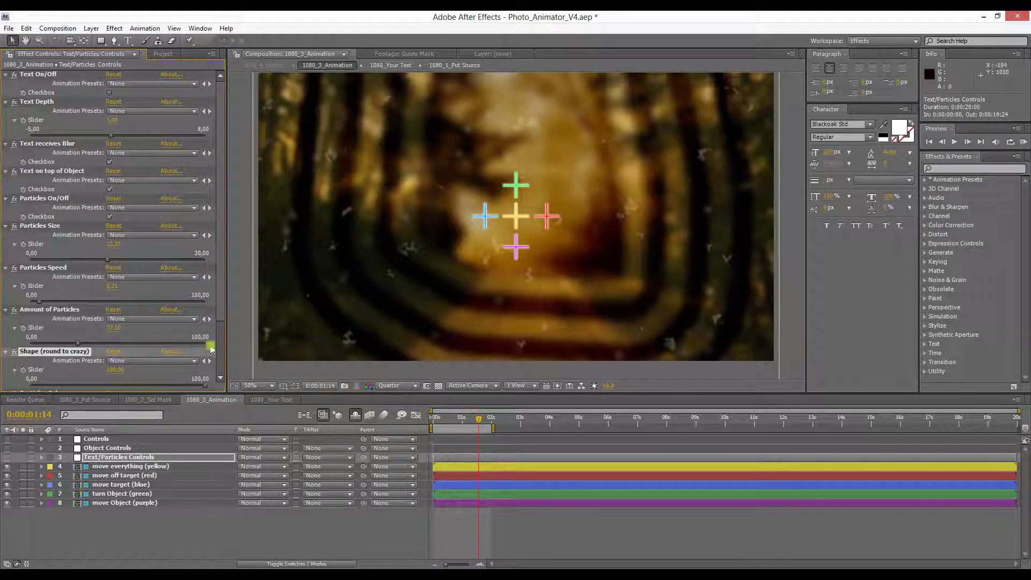
pyautogui.moveTo(199, 385); pyautogui.dragTo(132, 376)
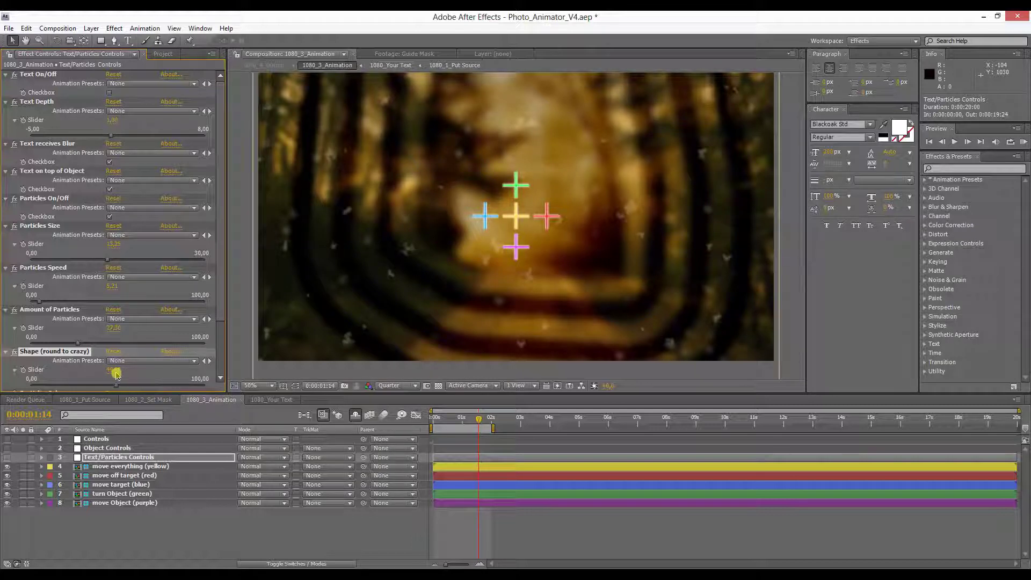
pyautogui.click(105, 386)
# Change the Particles Color to the warm orange FBBD5D
pyautogui.scroll(-3, 214, 367)
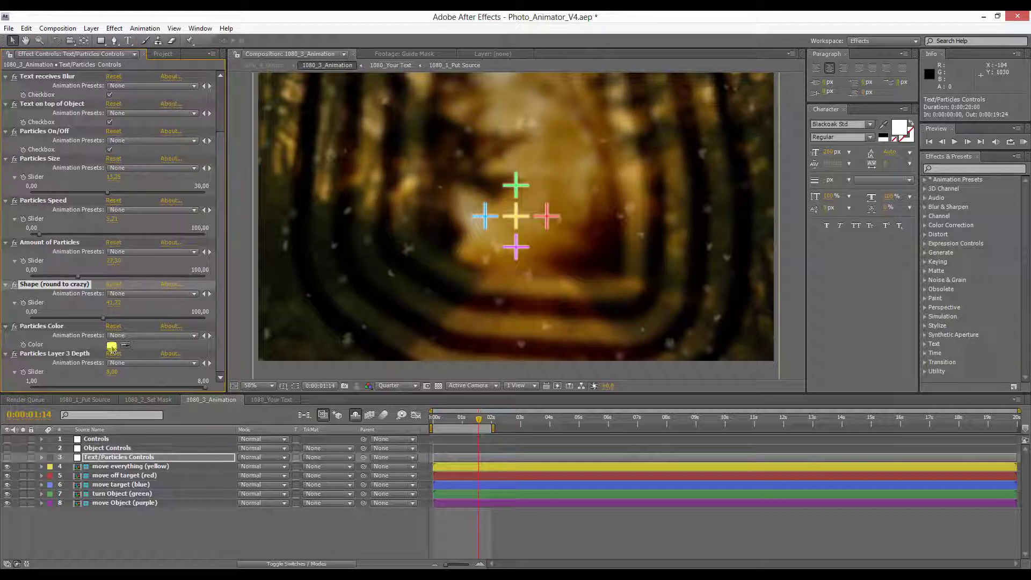
pyautogui.click(111, 346)
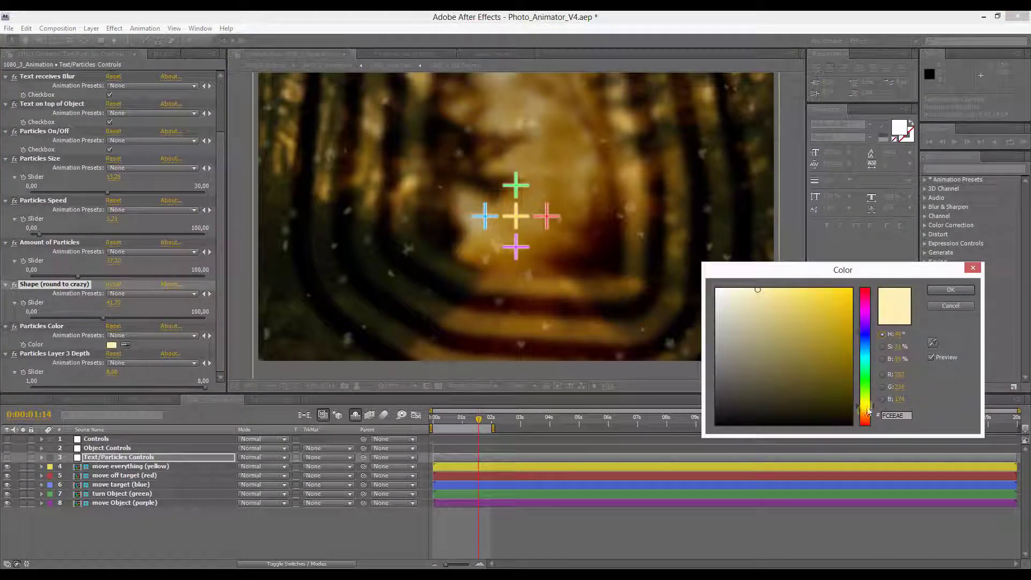
pyautogui.moveTo(869, 410); pyautogui.dragTo(870, 411)
pyautogui.click(809, 290)
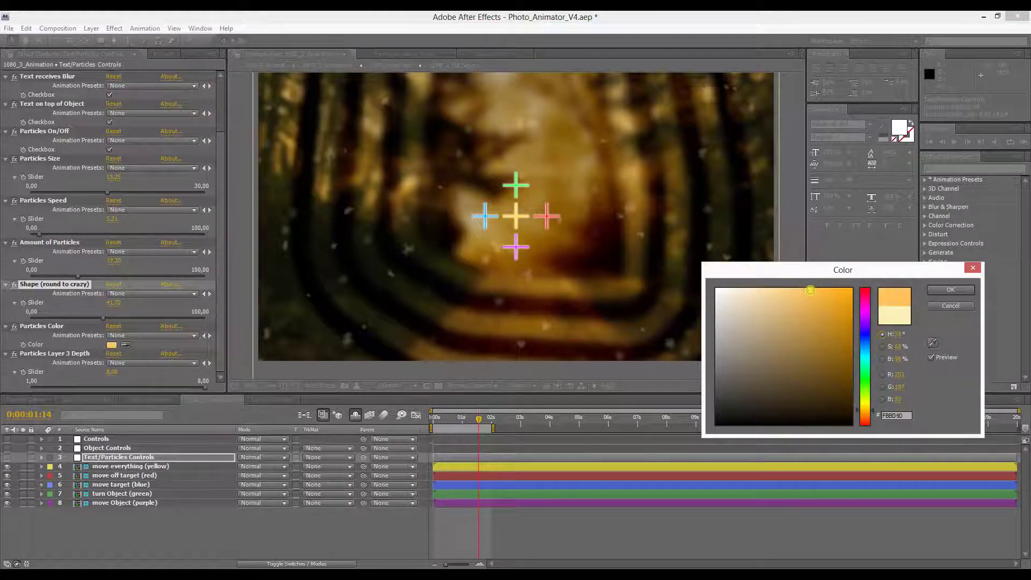
pyautogui.click(948, 290)
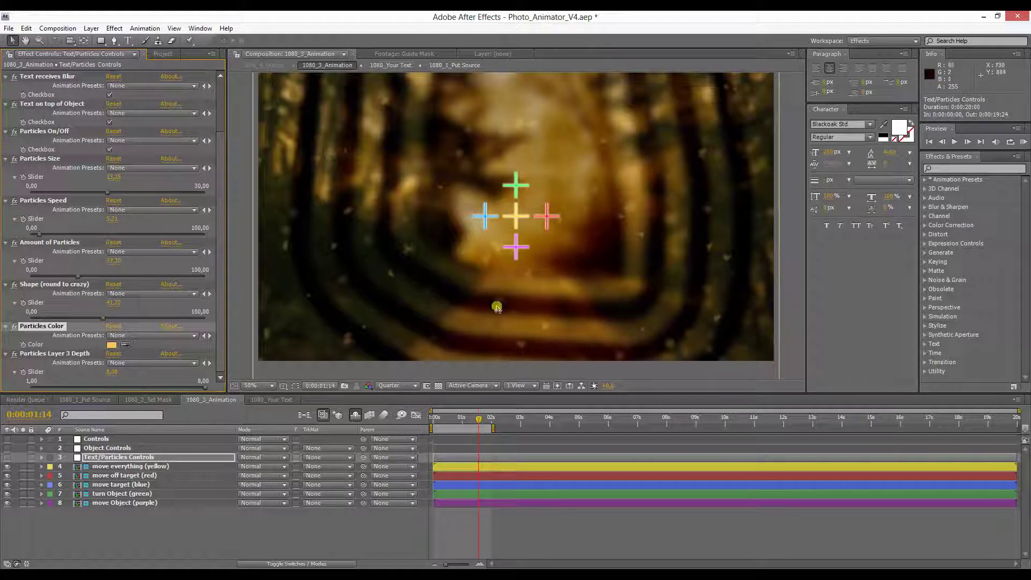
# Set Particles Layer 3 Depth to 6
pyautogui.click(112, 371)
pyautogui.write('6')
pyautogui.press('Return')
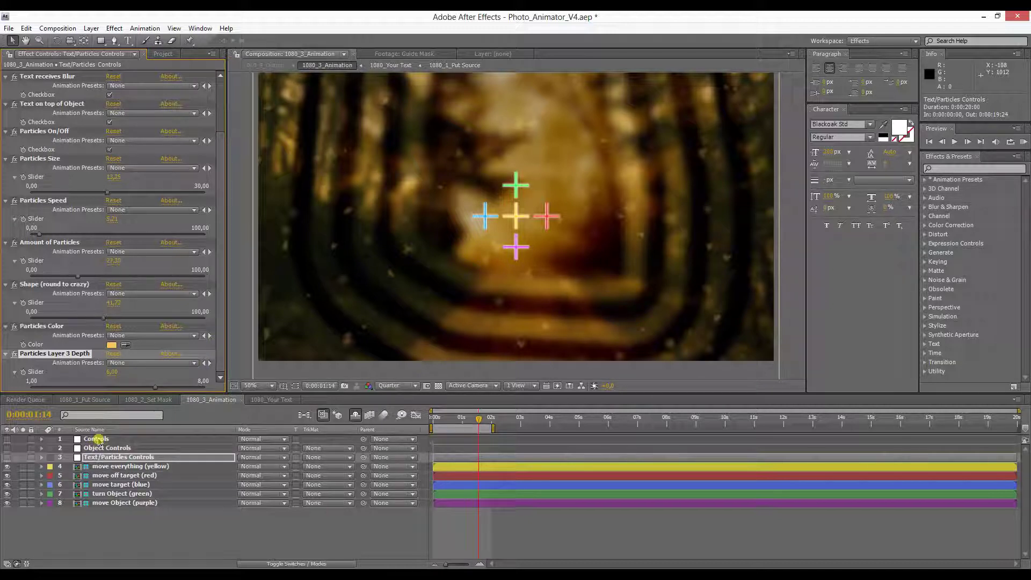
# Set Focus Layer to 6 in the Controls layer's effects
pyautogui.click(97, 440)
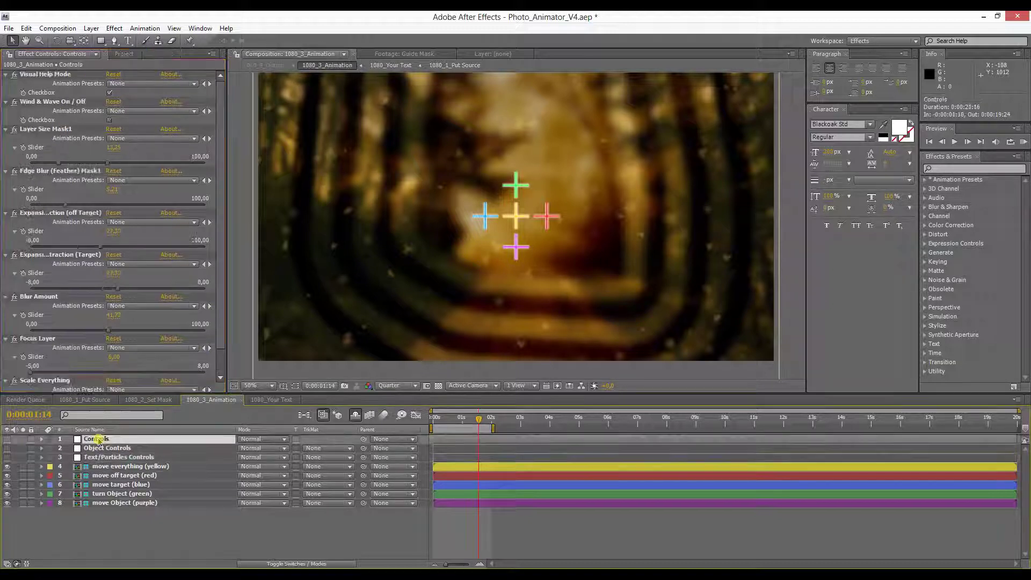
pyautogui.click(112, 357)
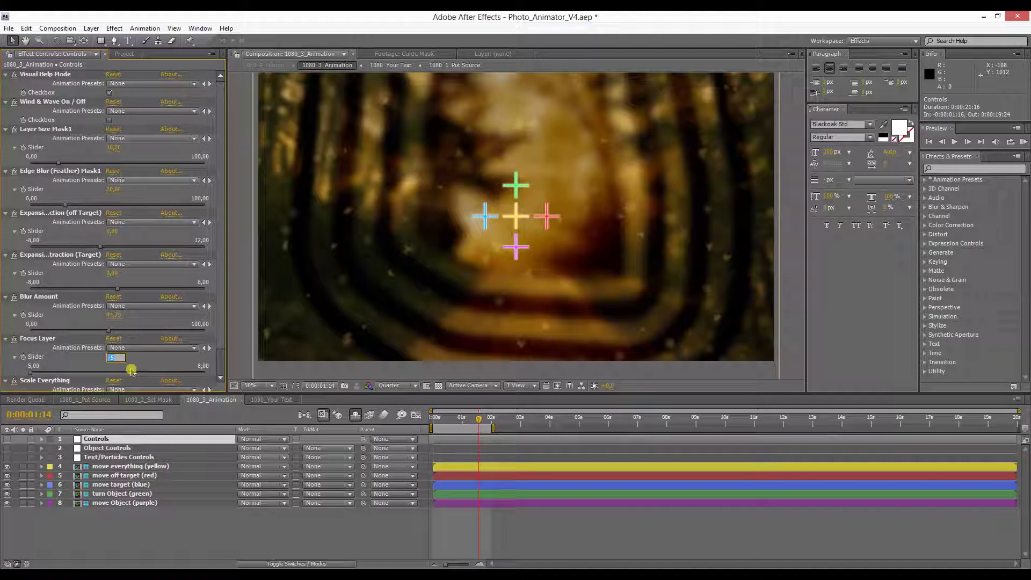
pyautogui.write('6')
pyautogui.press('Return')
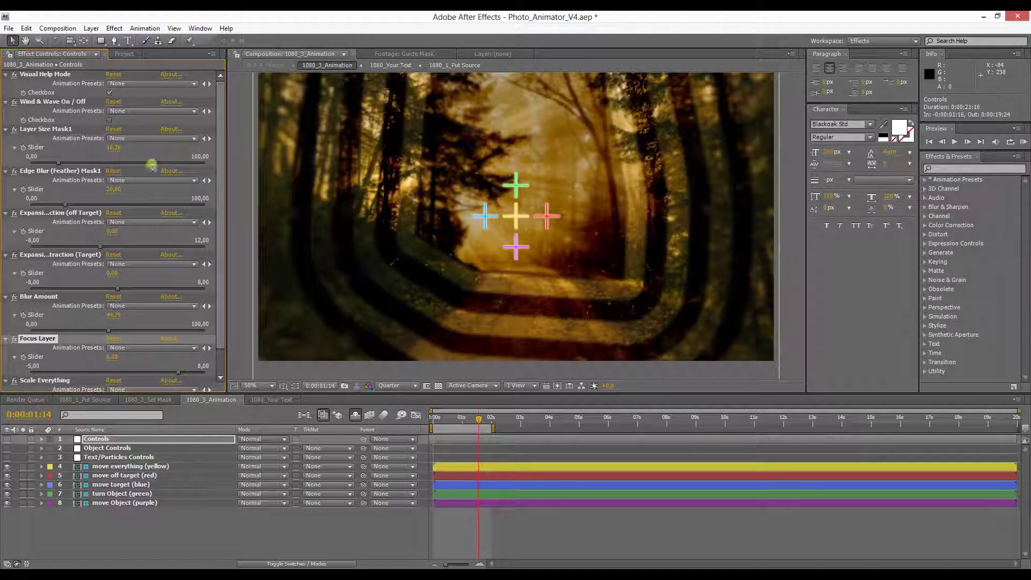
# Move the current time to the start of the composition at 0:00:00:00
pyautogui.scroll(-1, 223, 214)
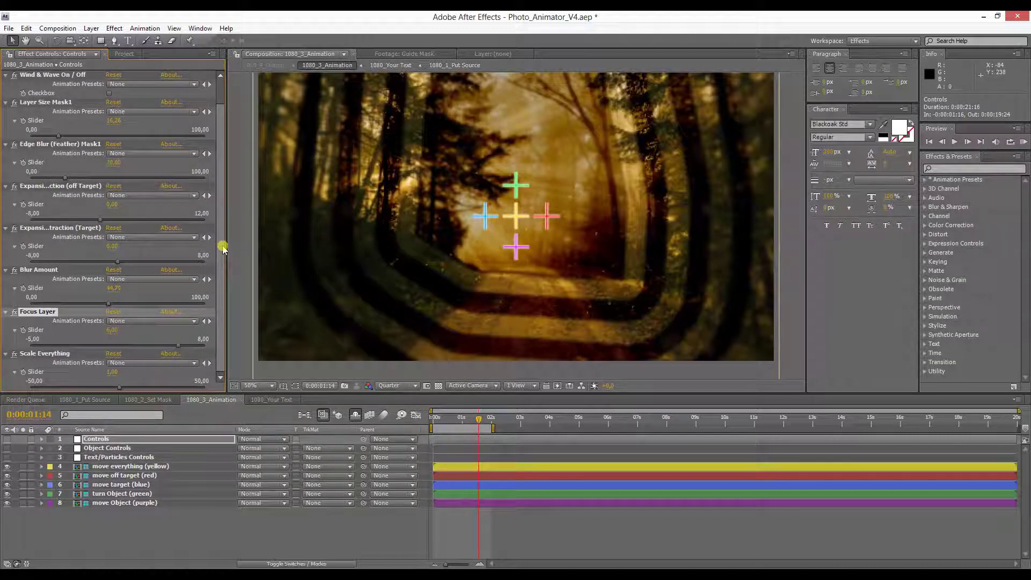
pyautogui.click(430, 420)
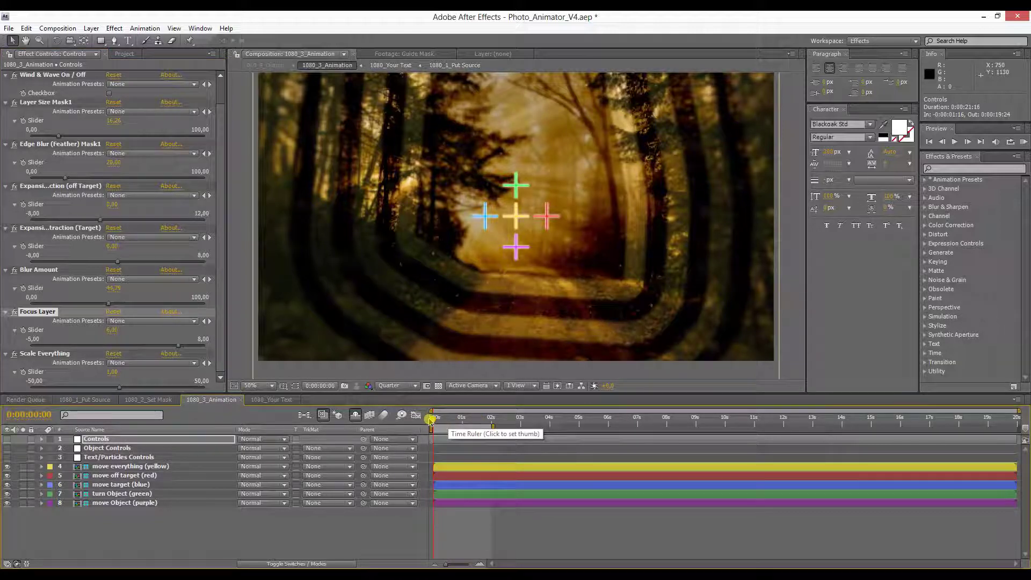